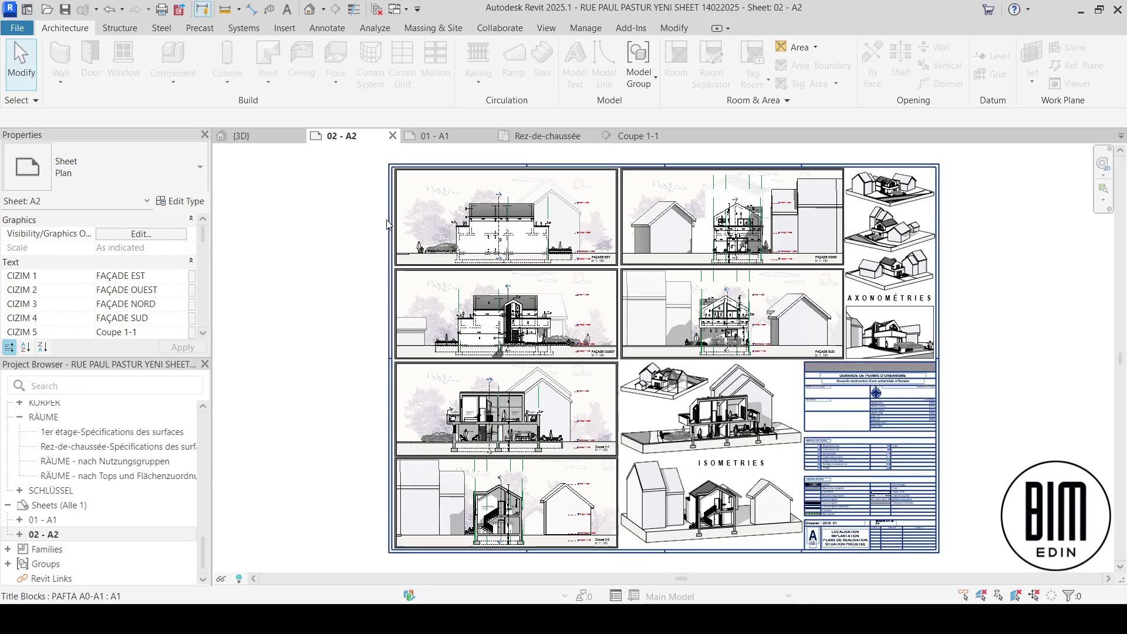
Open sheets 01 - A1 and 02 - A2 in turn to compare their layouts, finishing on 02 - A2.
left_click(379, 332)
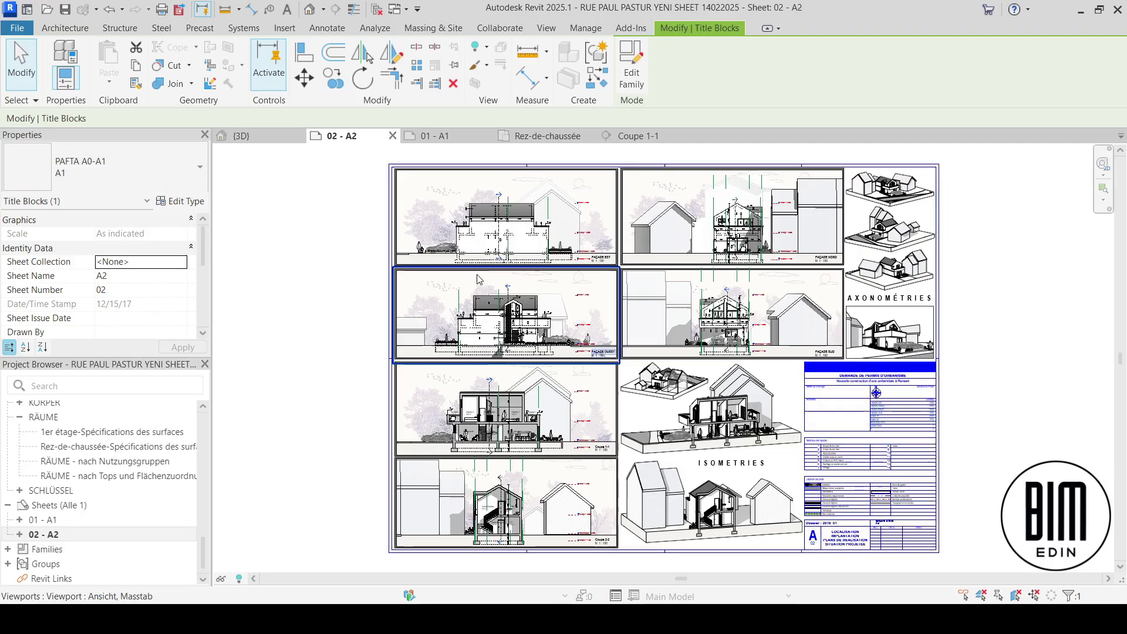
double_click(94, 520)
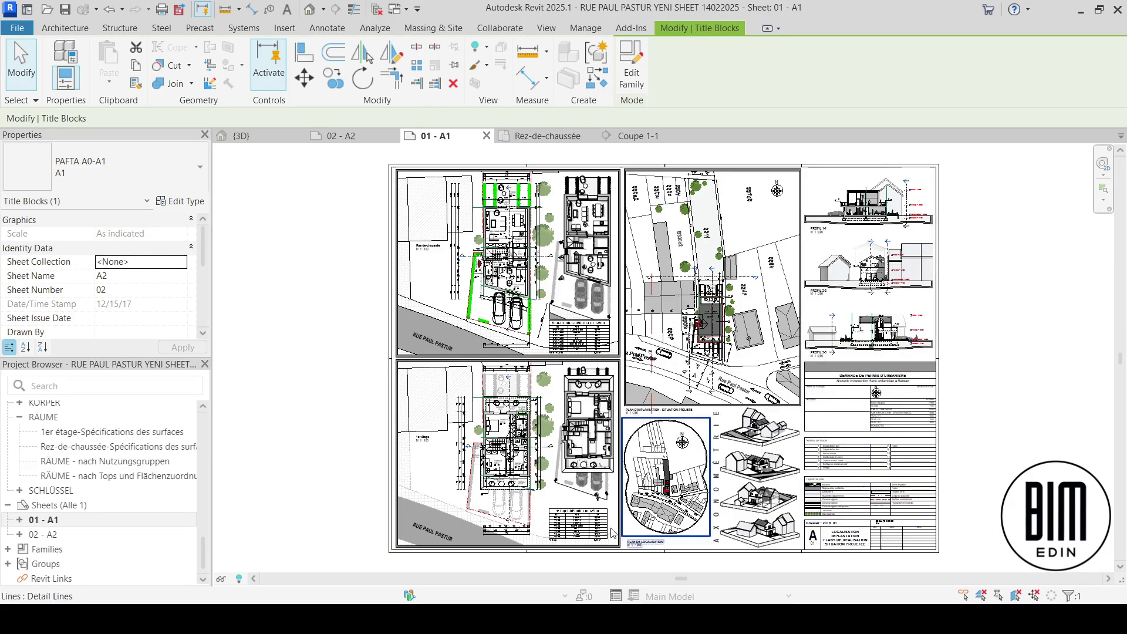
double_click(73, 535)
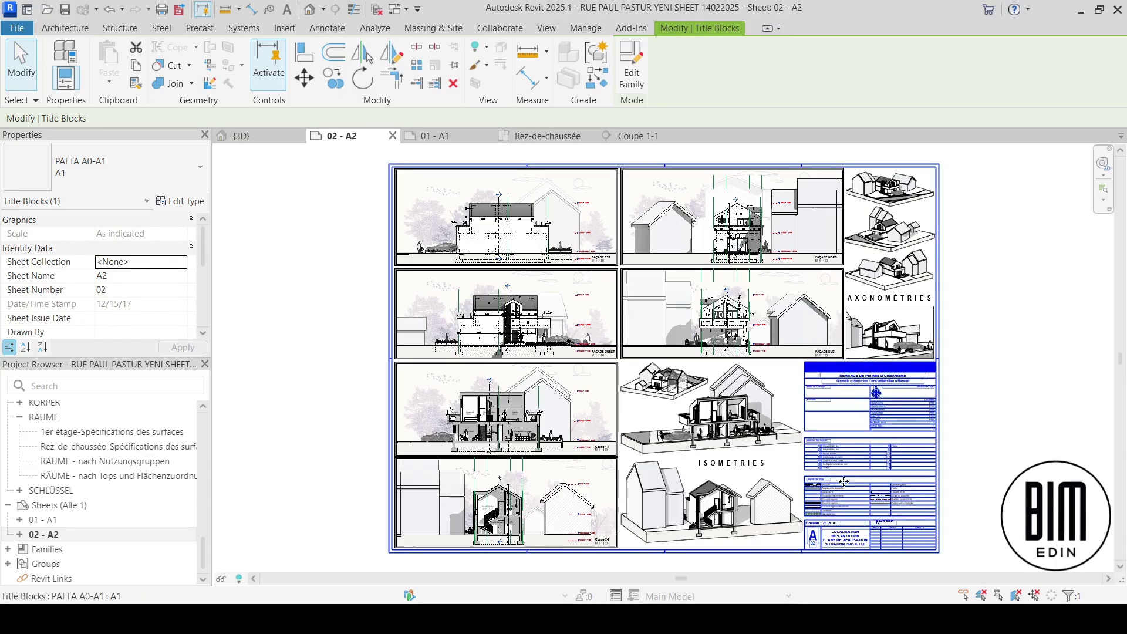
left_click(303, 324)
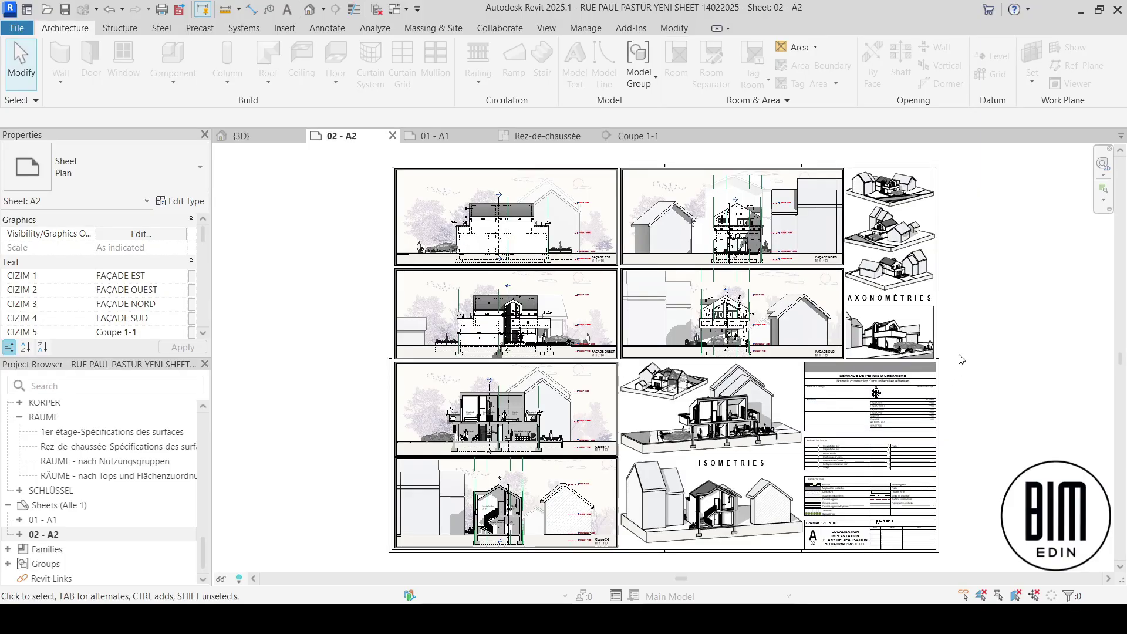
Inspect the type properties and available types of the title block on sheet 02 - A2.
left_click(939, 309)
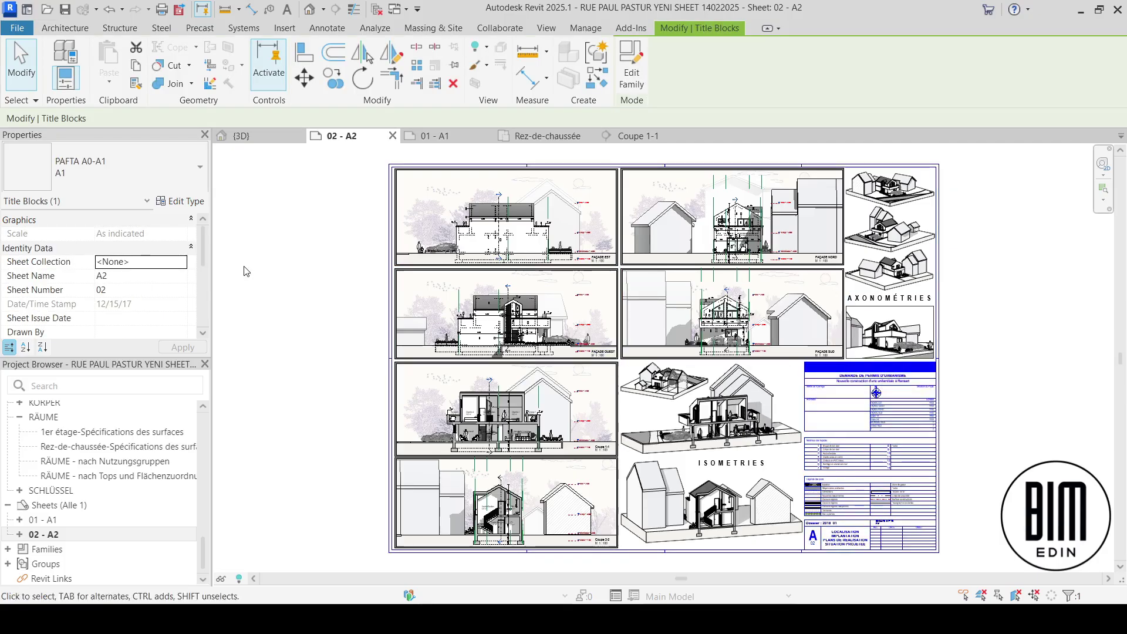
left_click(184, 205)
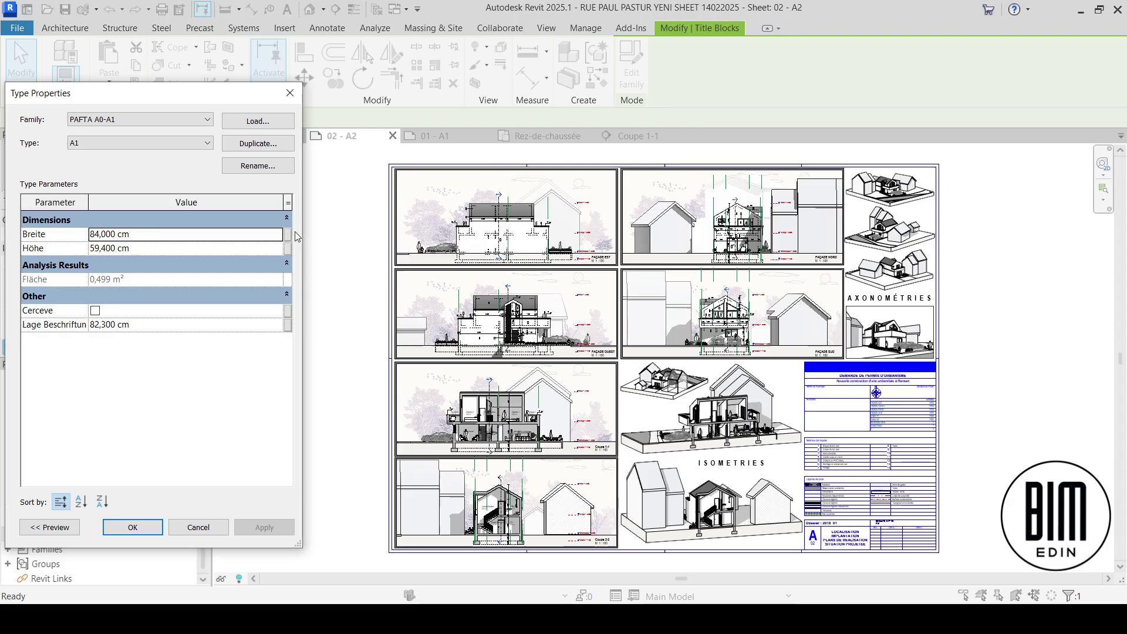
left_click(180, 143)
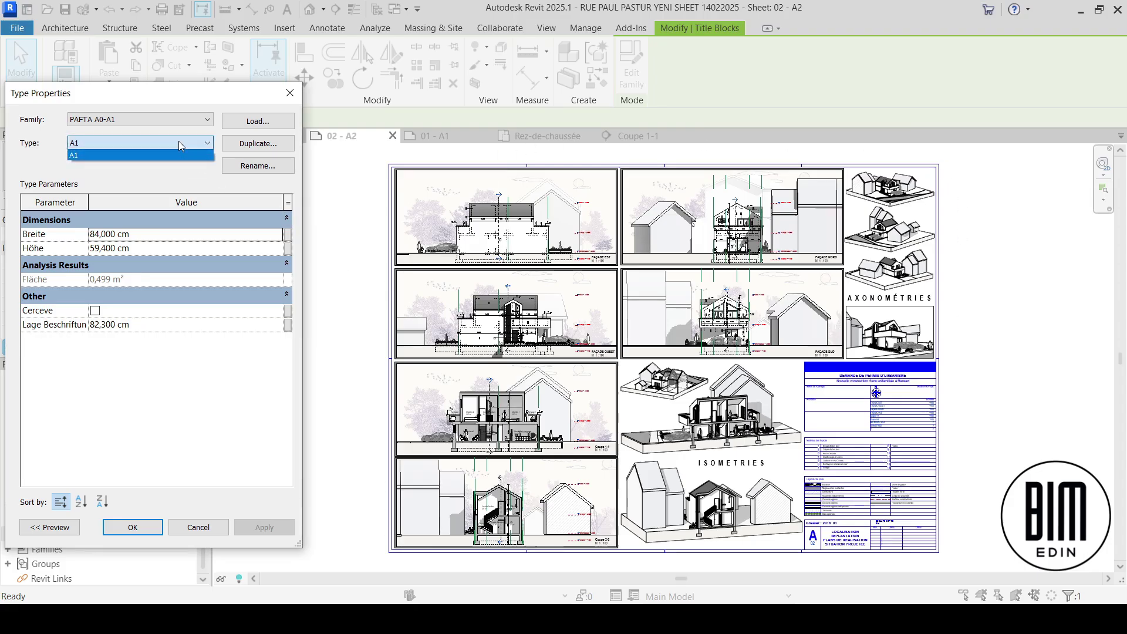
left_click(179, 144)
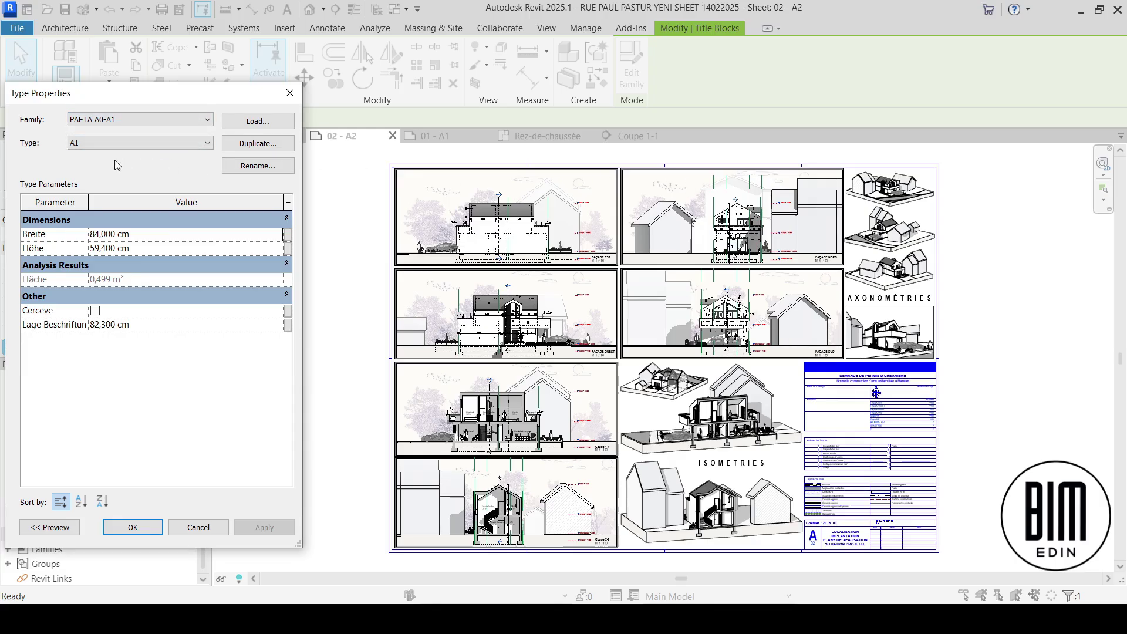
left_click(290, 94)
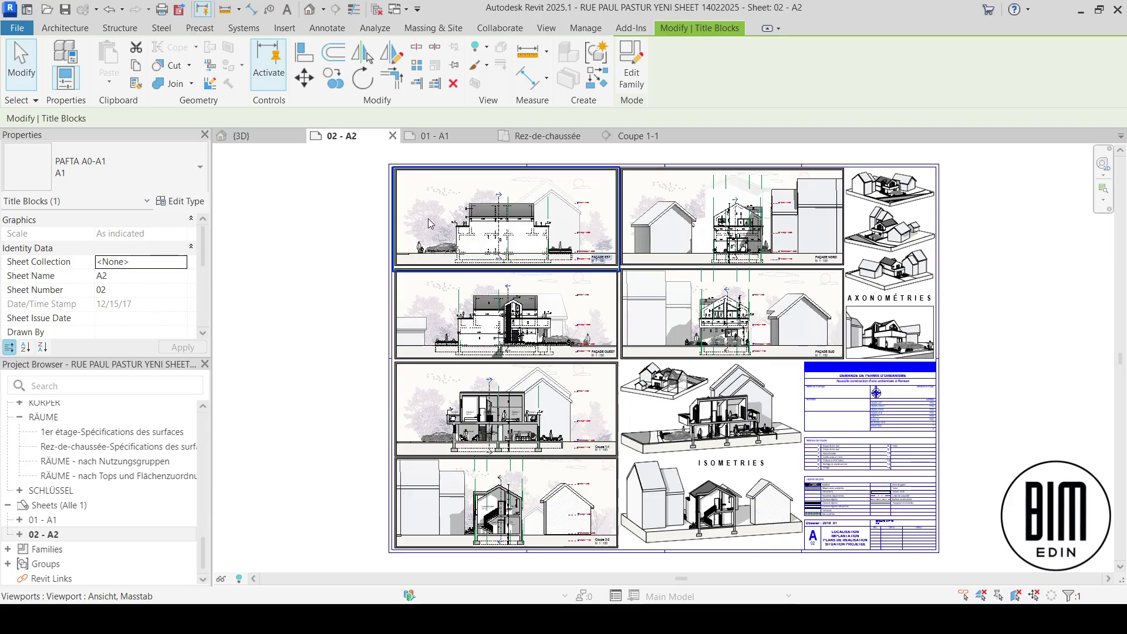
Open the section view Coupe 1-1 and examine the filled region that frames it.
scroll(91, 514, "up", 5)
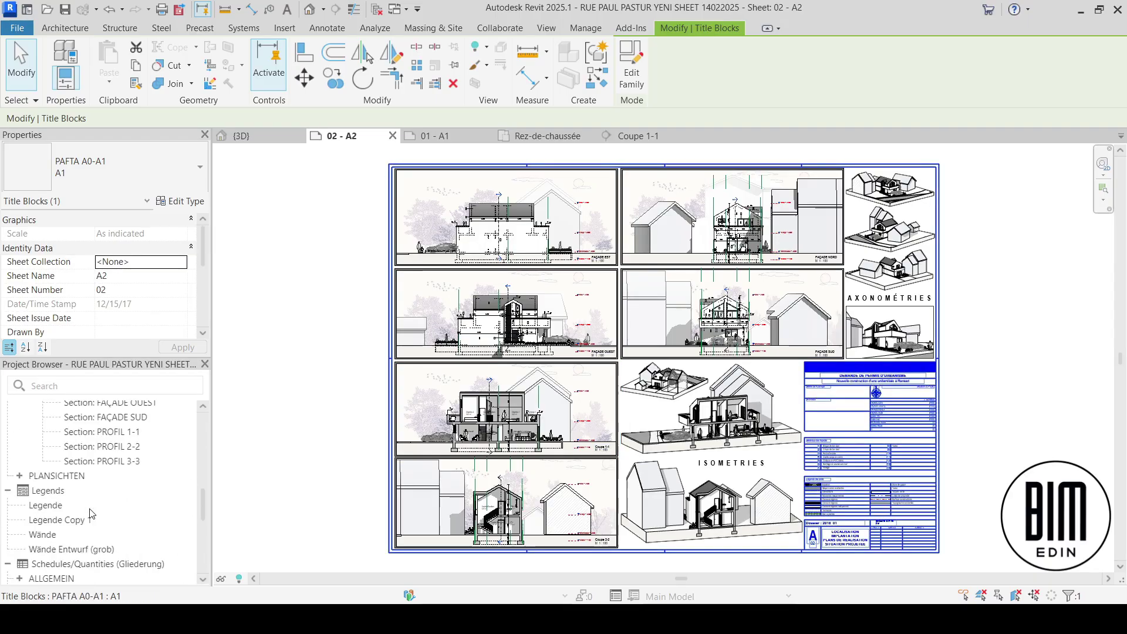
scroll(91, 513, "up", 3)
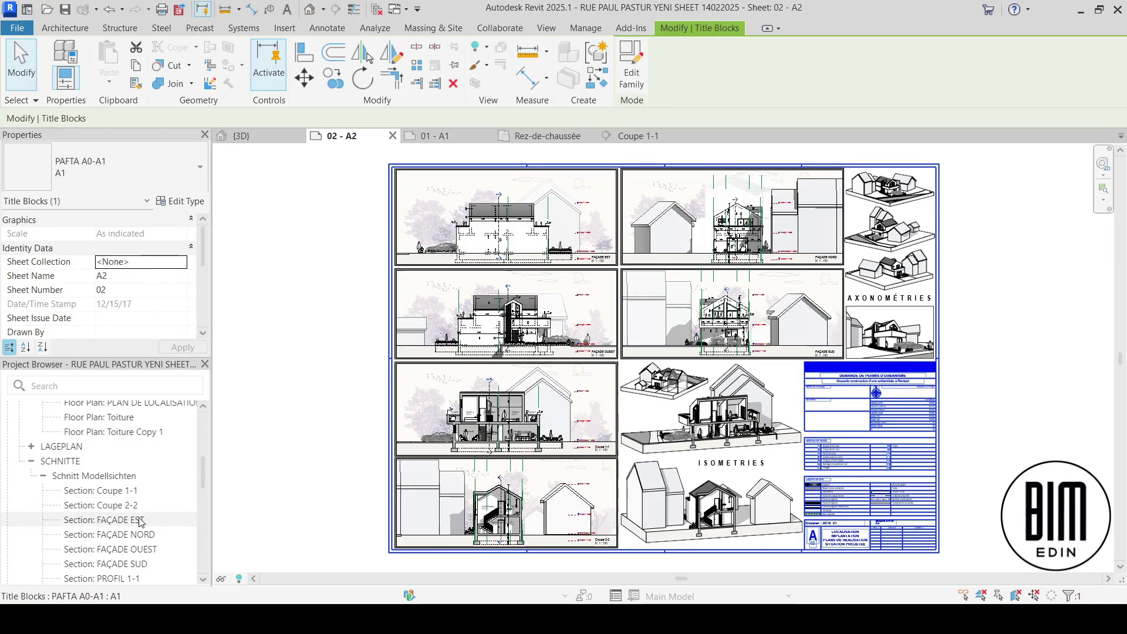
double_click(123, 490)
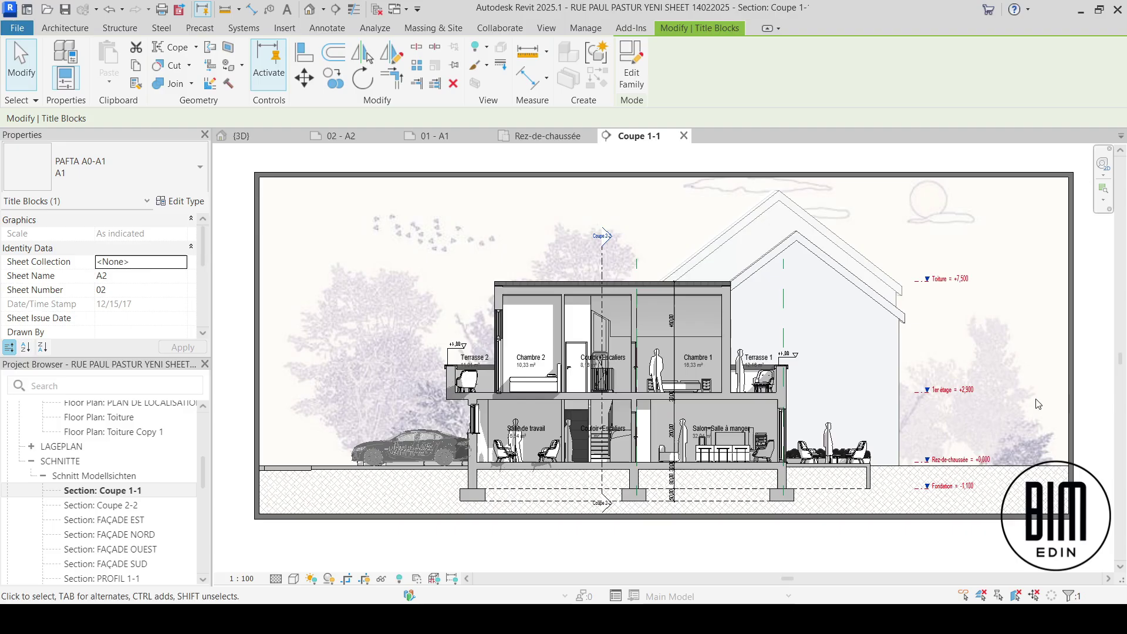
left_click(262, 207)
left_click(263, 206)
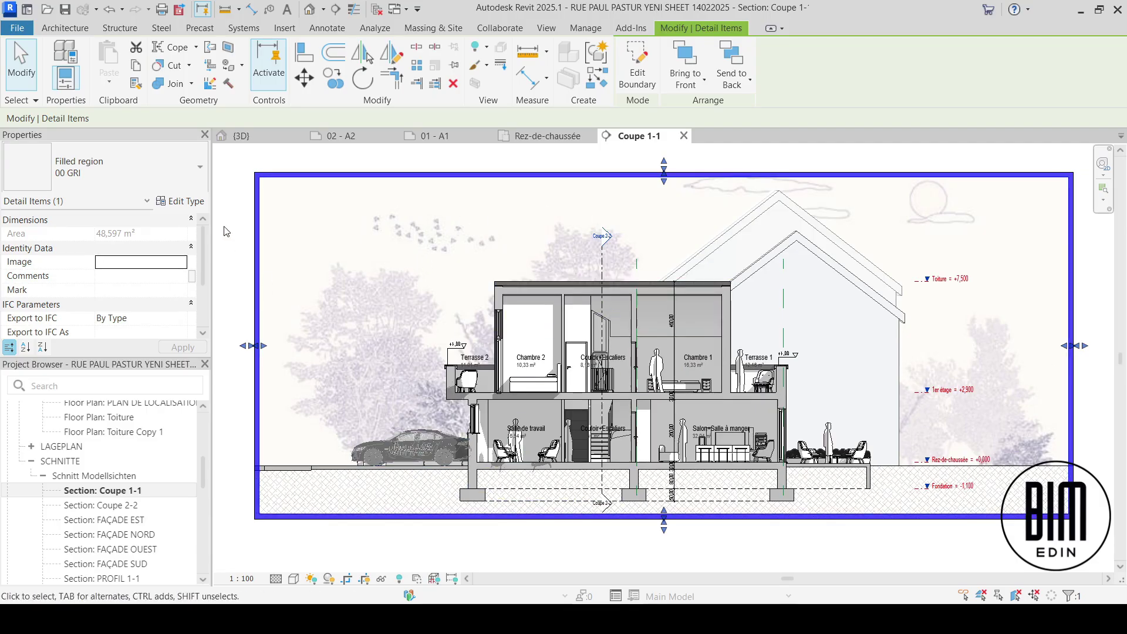
left_click(230, 203)
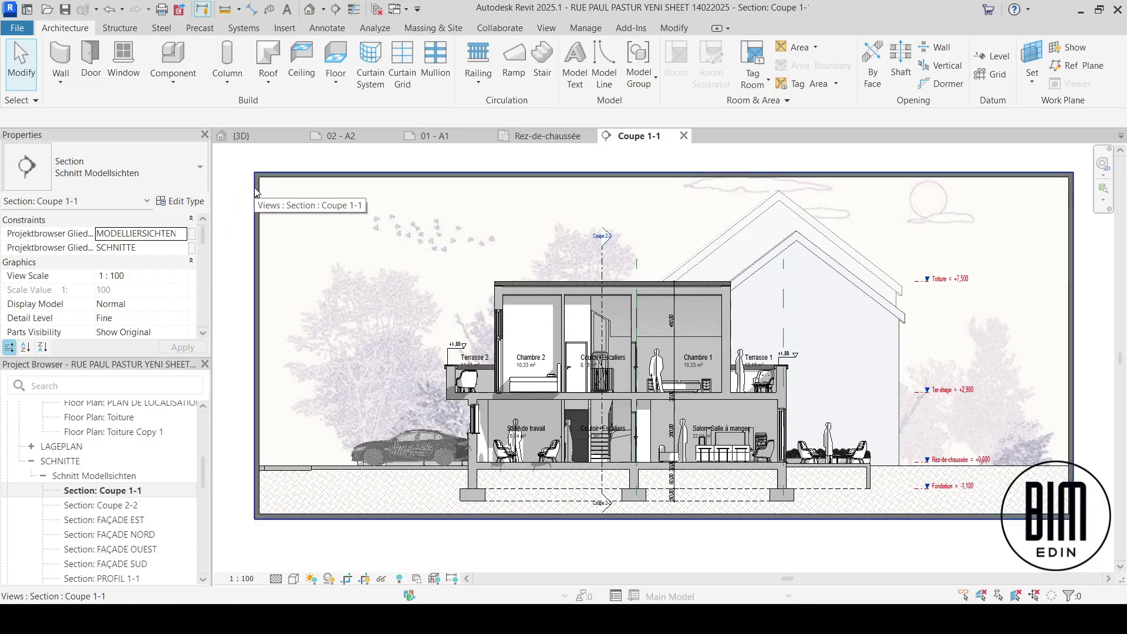
Check the FAÇADE EST viewport on sheet 02 - A2, then return to section Coupe 1-1 and select its crop boundary.
left_click(343, 137)
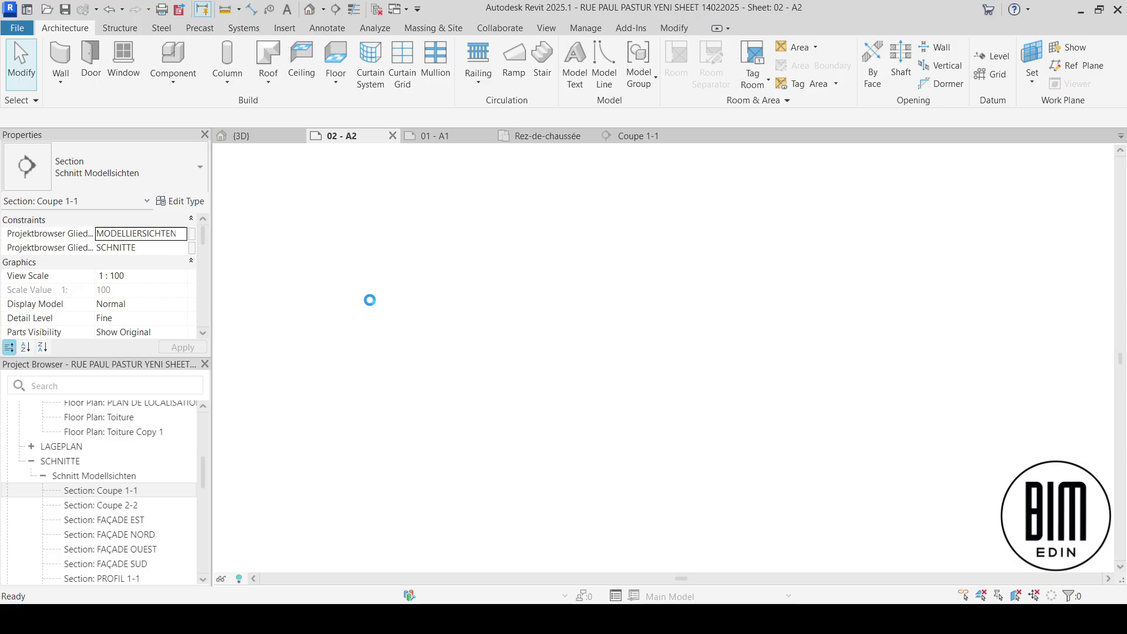
left_click(441, 213)
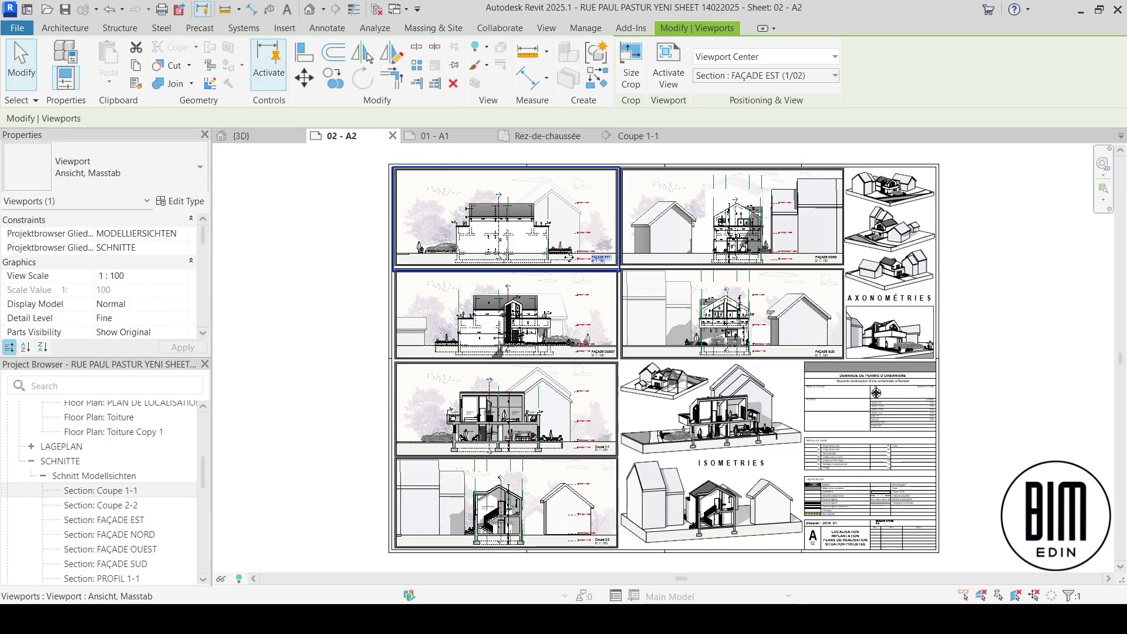
left_click(634, 139)
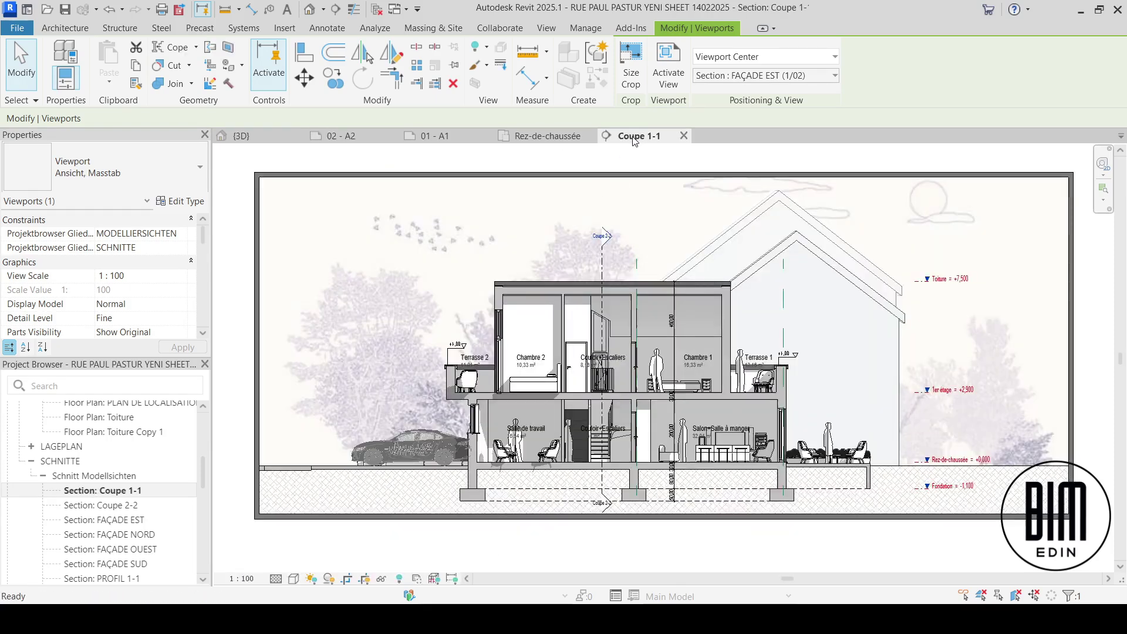
left_click(437, 174)
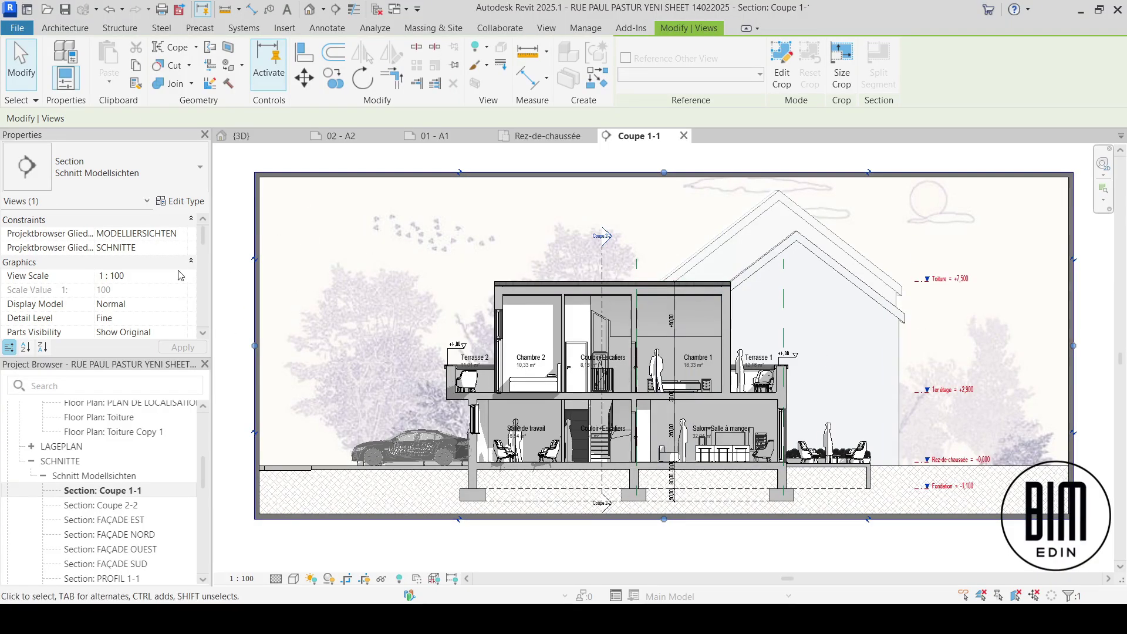
Open the graphic display options of section Coupe 1-1 and expand the background settings.
scroll(141, 294, "down", 5)
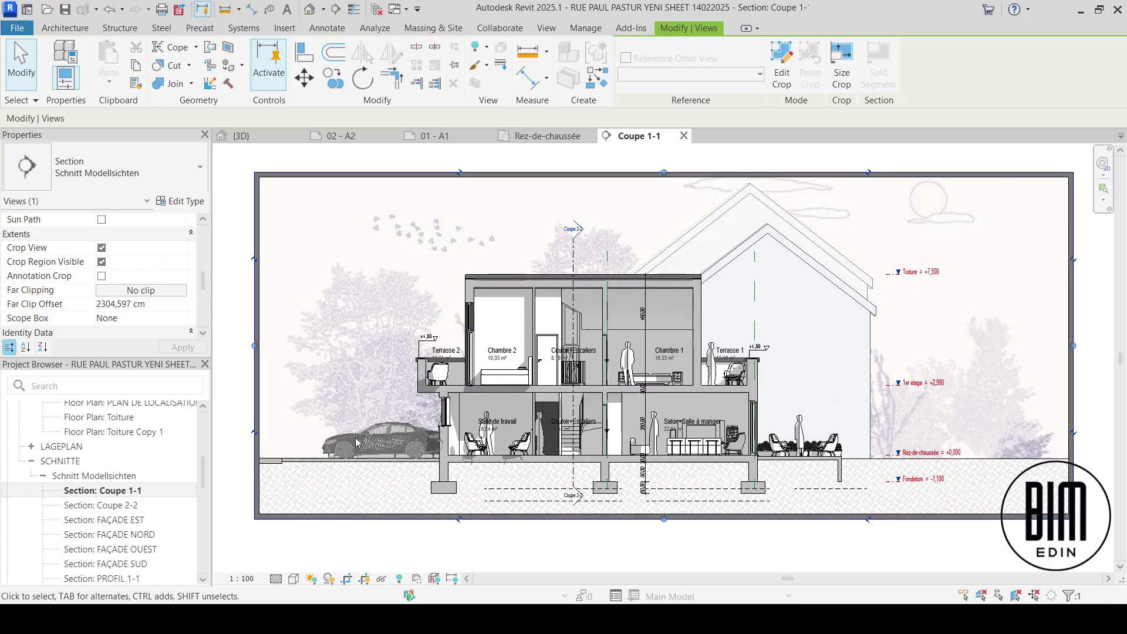
left_click(293, 579)
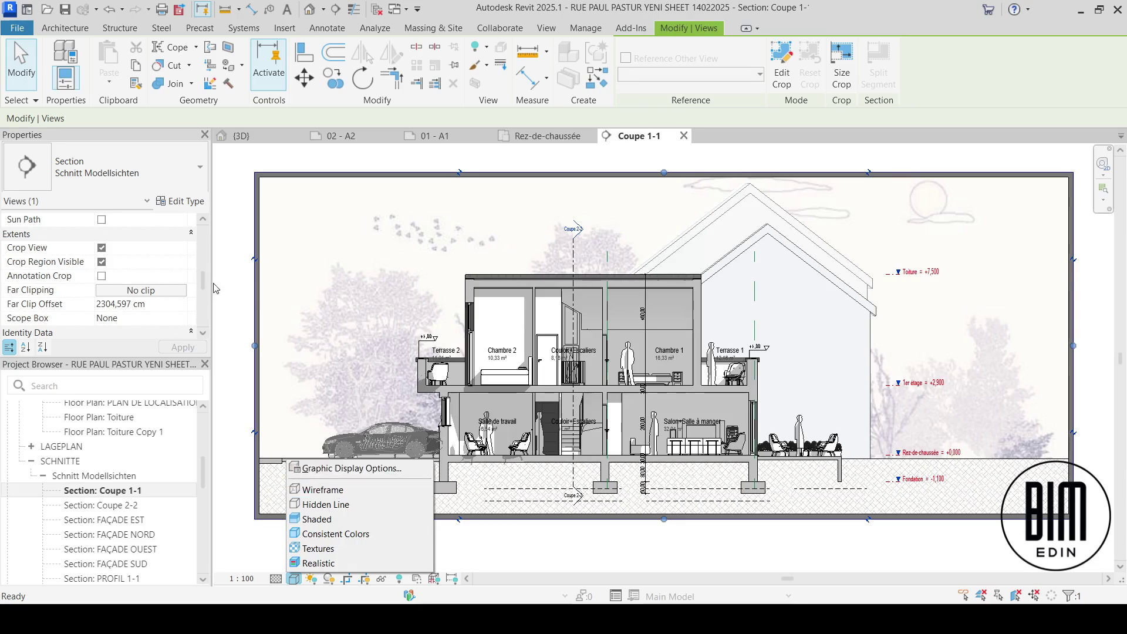
left_click(280, 266)
scroll(143, 302, "up", 1)
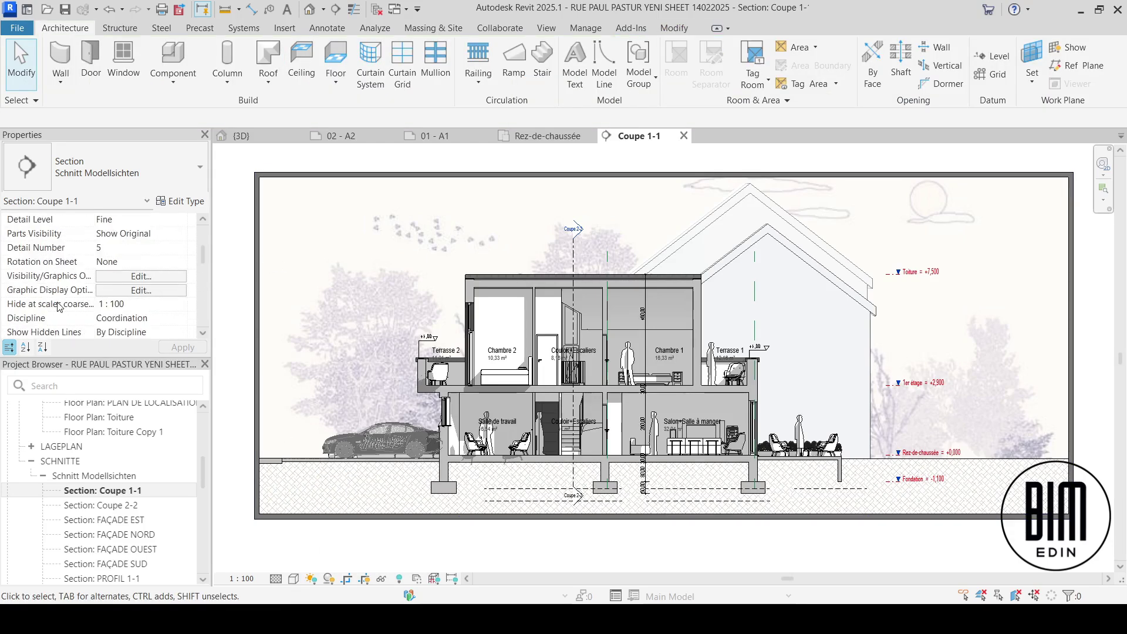
left_click(141, 290)
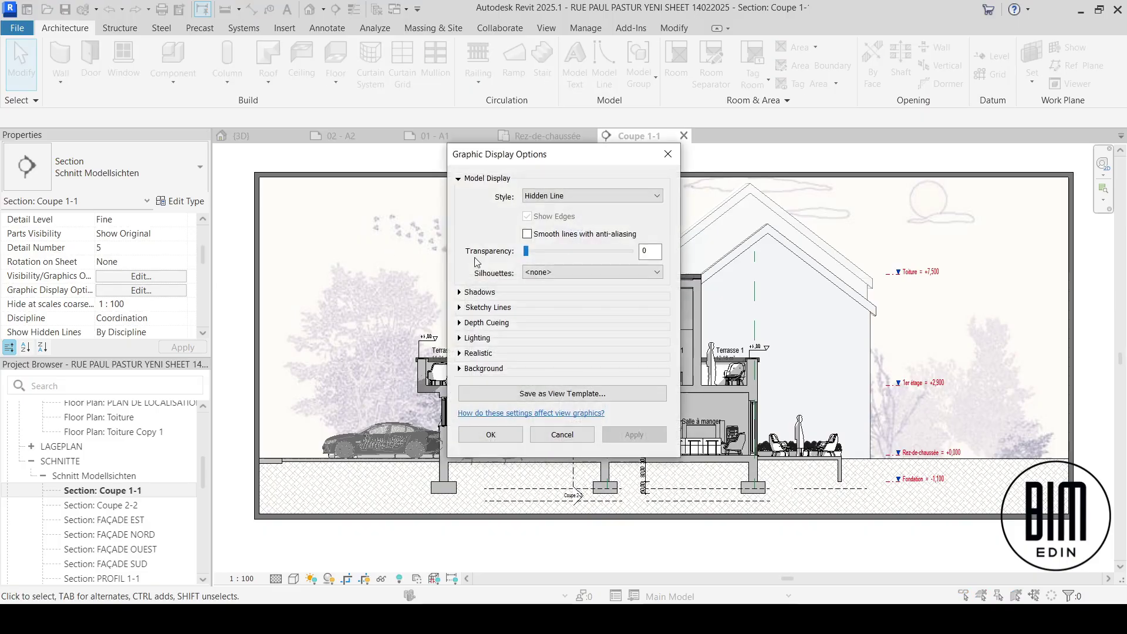
left_click(461, 370)
Set the section view's background to Sky and apply it.
left_click(553, 391)
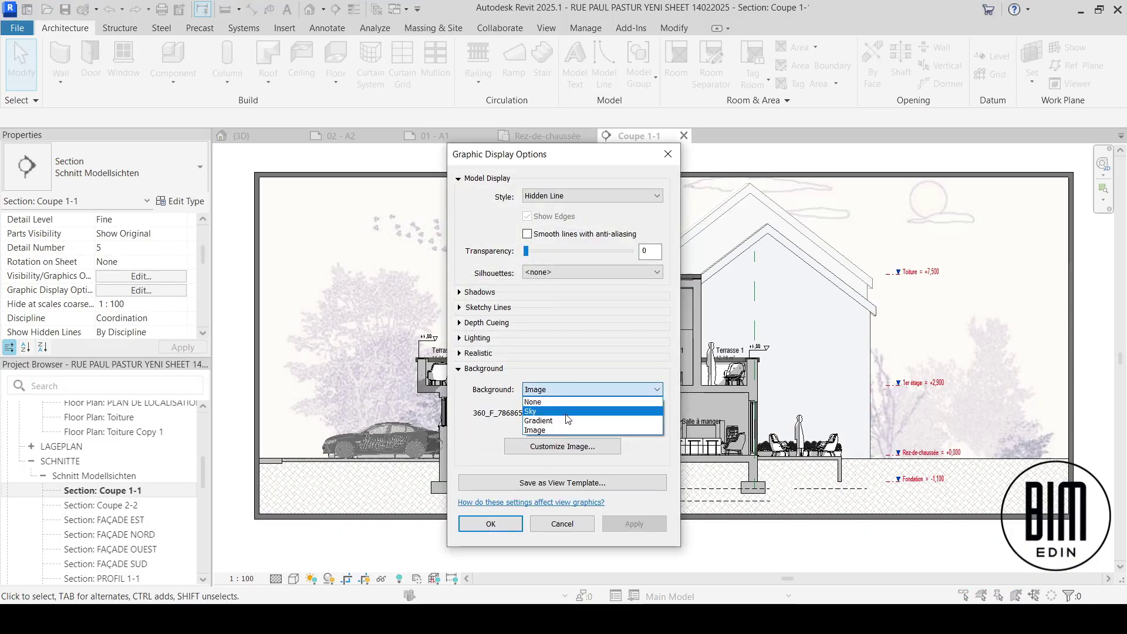
left_click(566, 412)
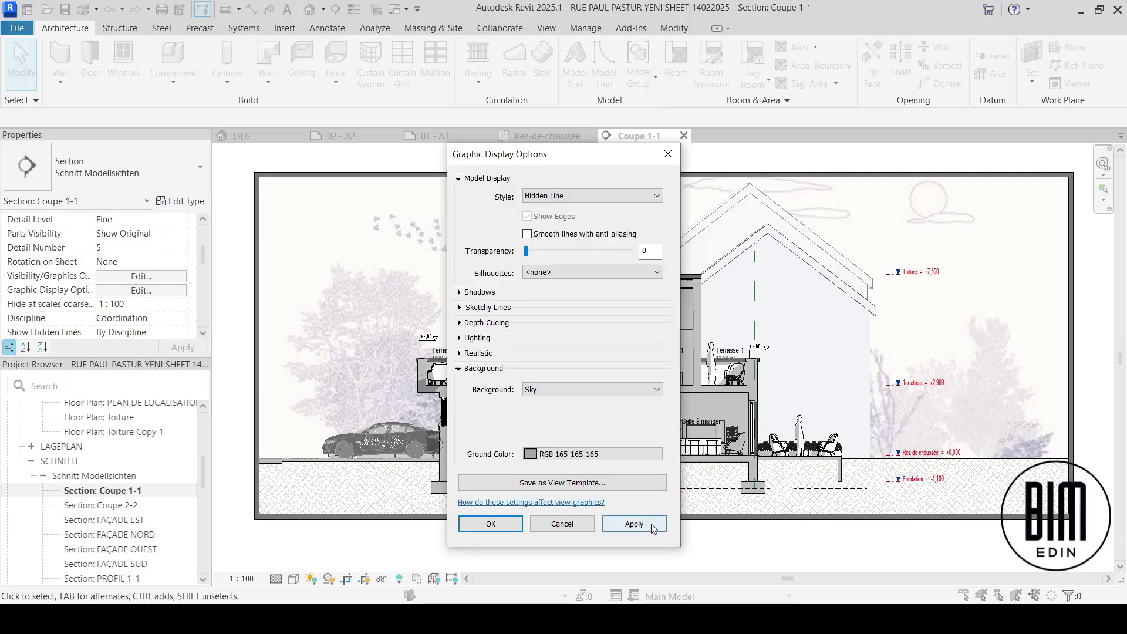
left_click(650, 528)
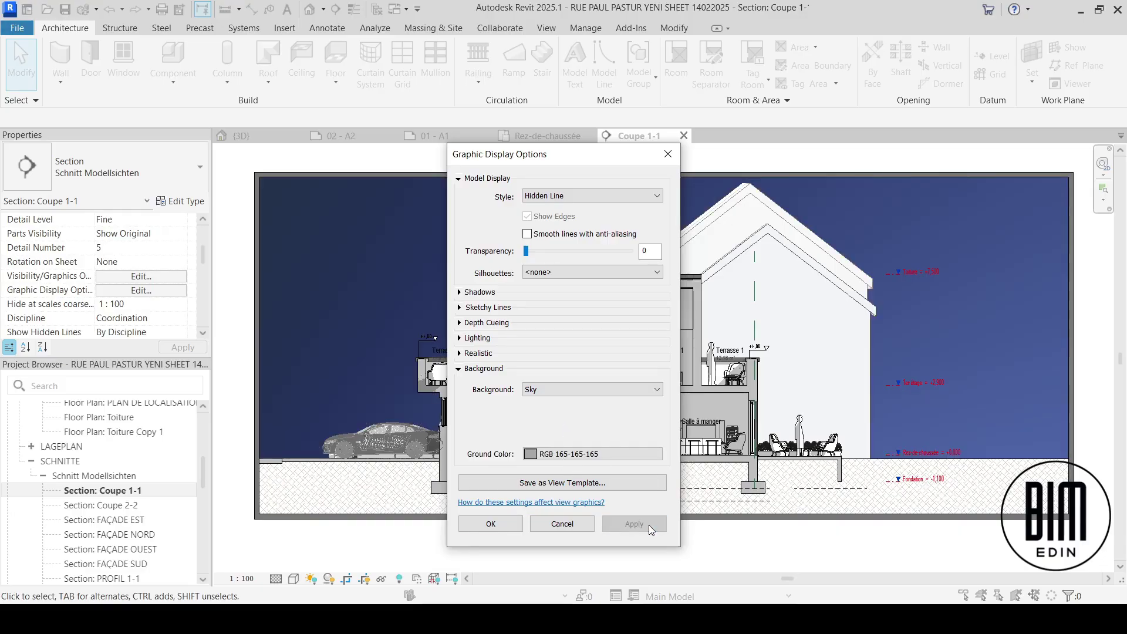
Move the display options clear of the drawing and apply a Gradient background to the section view.
left_click_drag(562, 164, 175, 154)
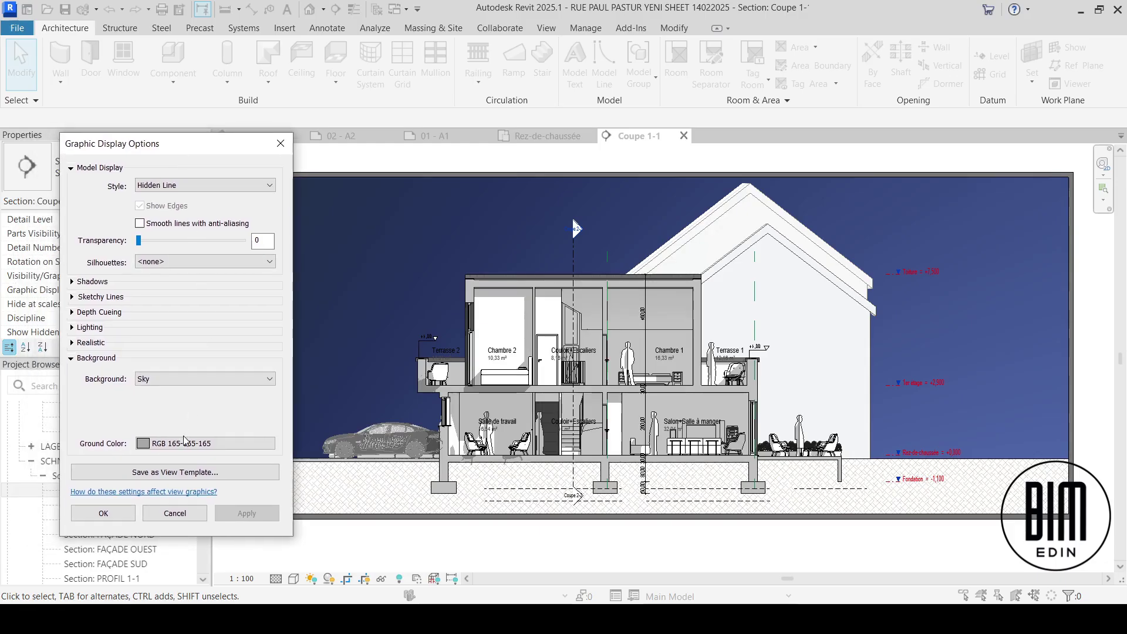
left_click(194, 379)
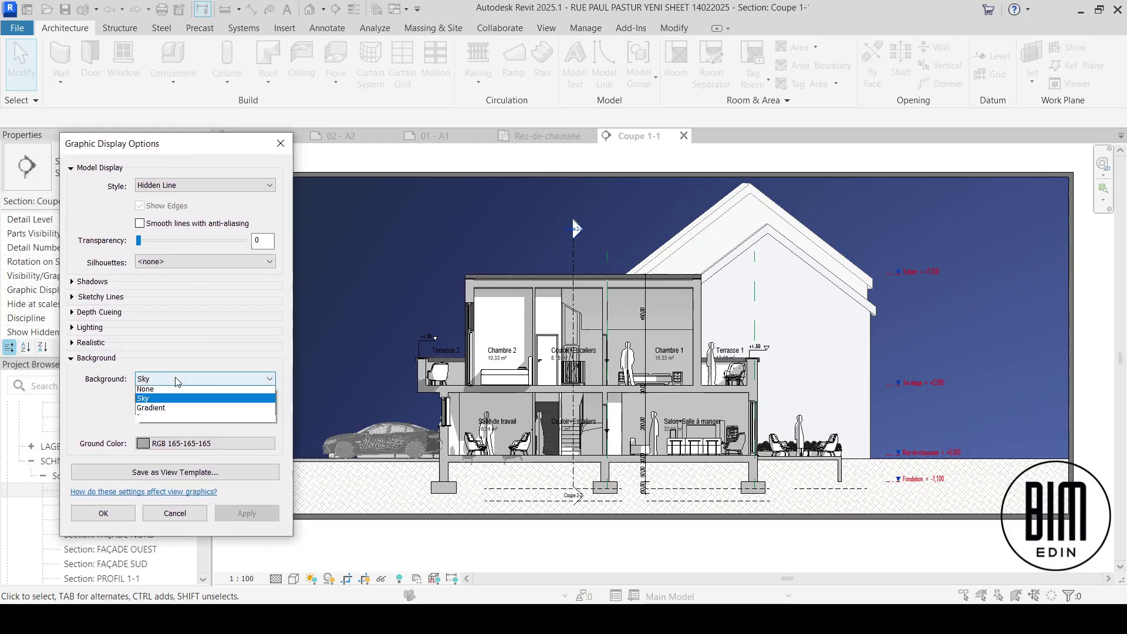
left_click(188, 414)
left_click(249, 514)
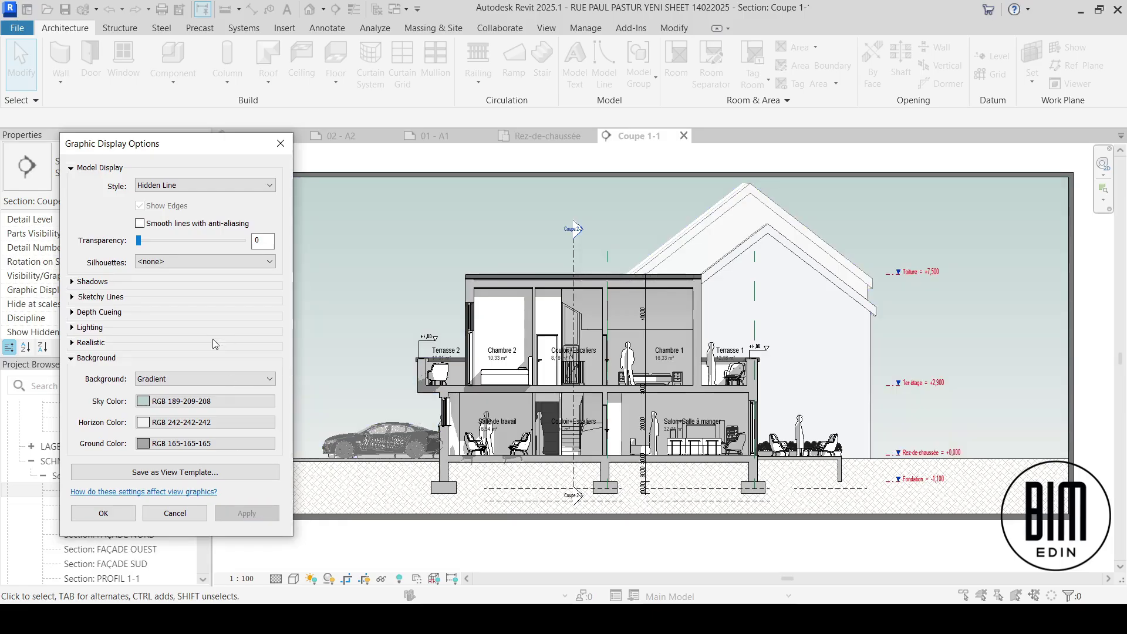
Set the section view's background to Image, accept the tree picture's scale and offset settings, and apply it.
left_click(204, 382)
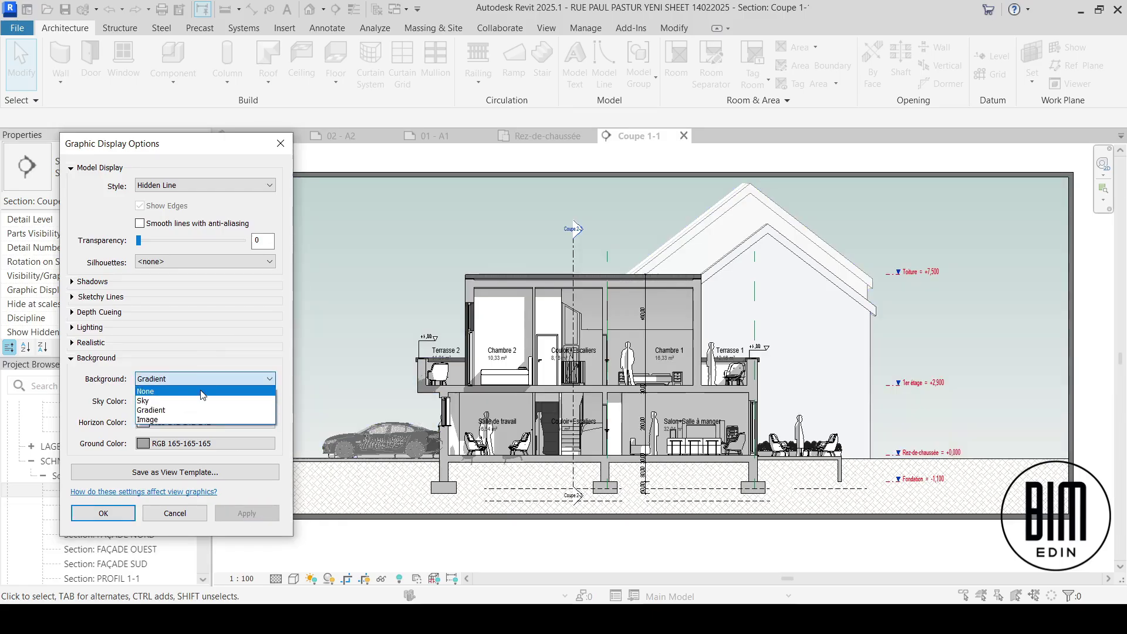
left_click(207, 419)
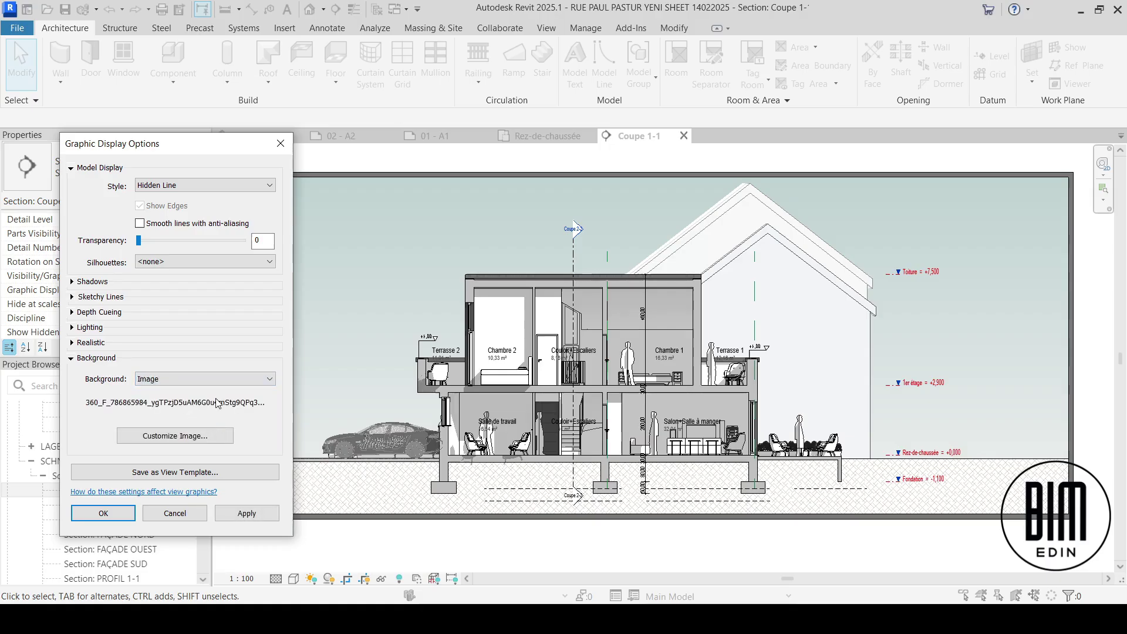
left_click(188, 437)
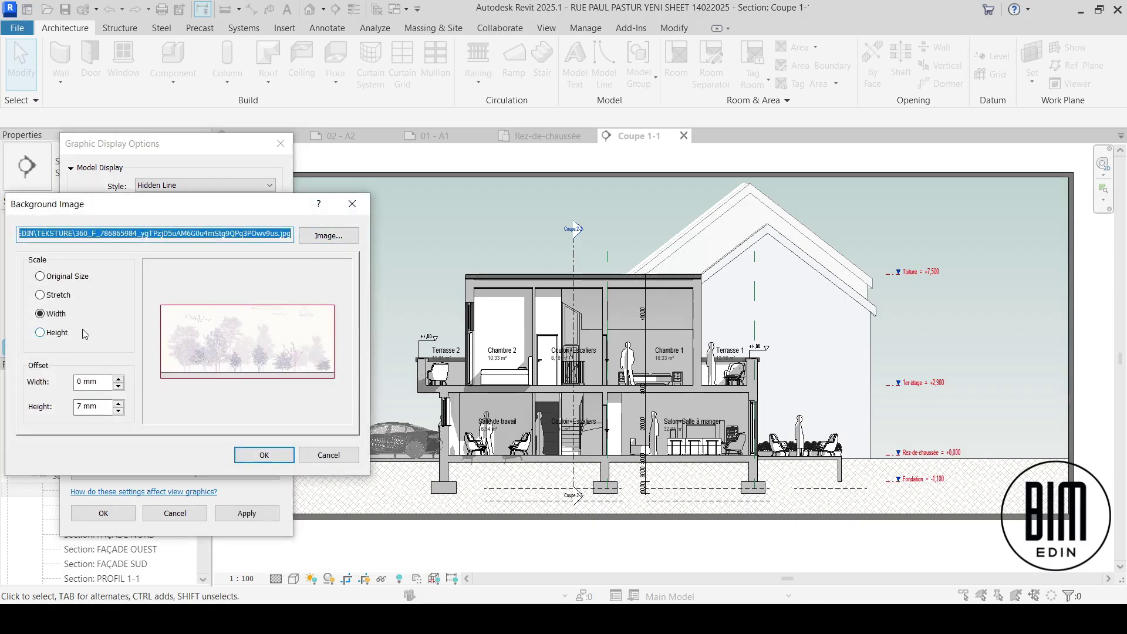
left_click(266, 458)
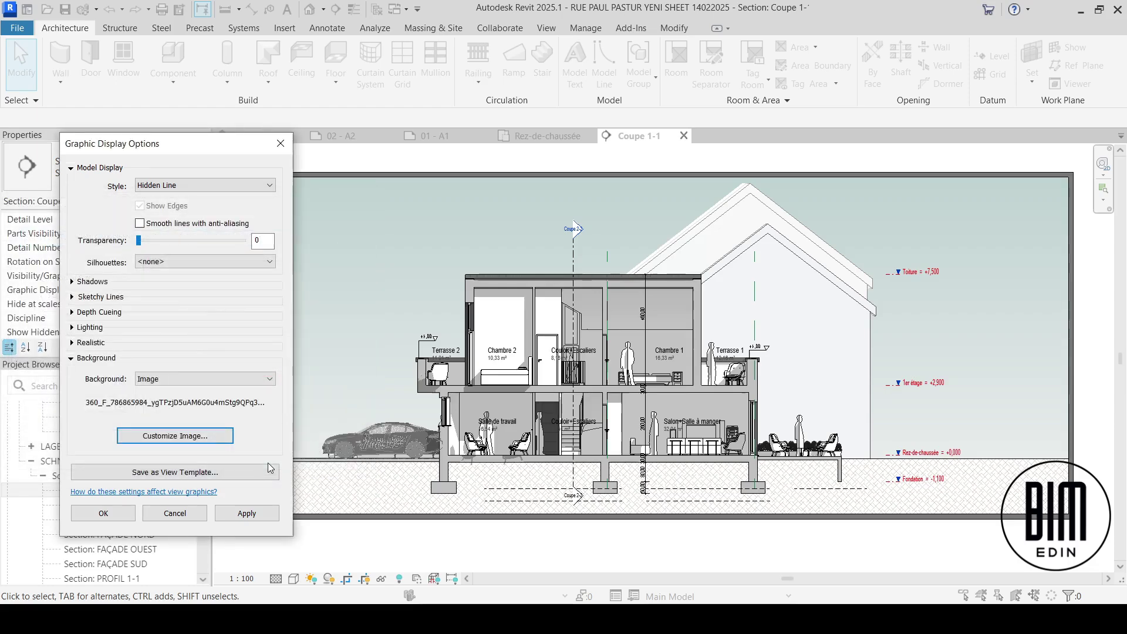
left_click(252, 516)
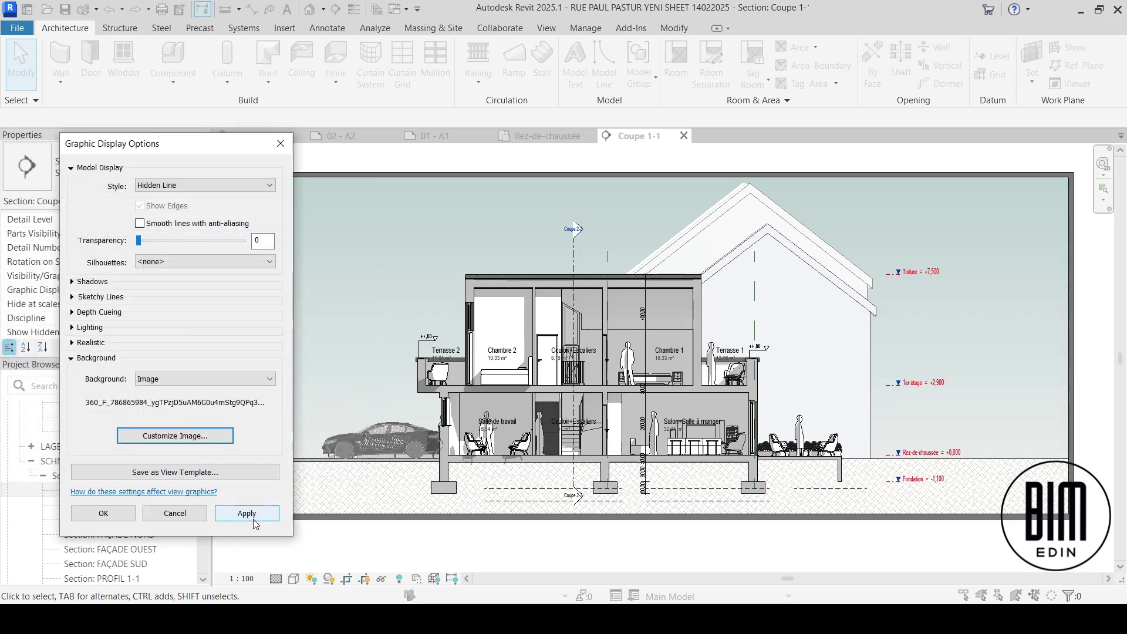
left_click(191, 445)
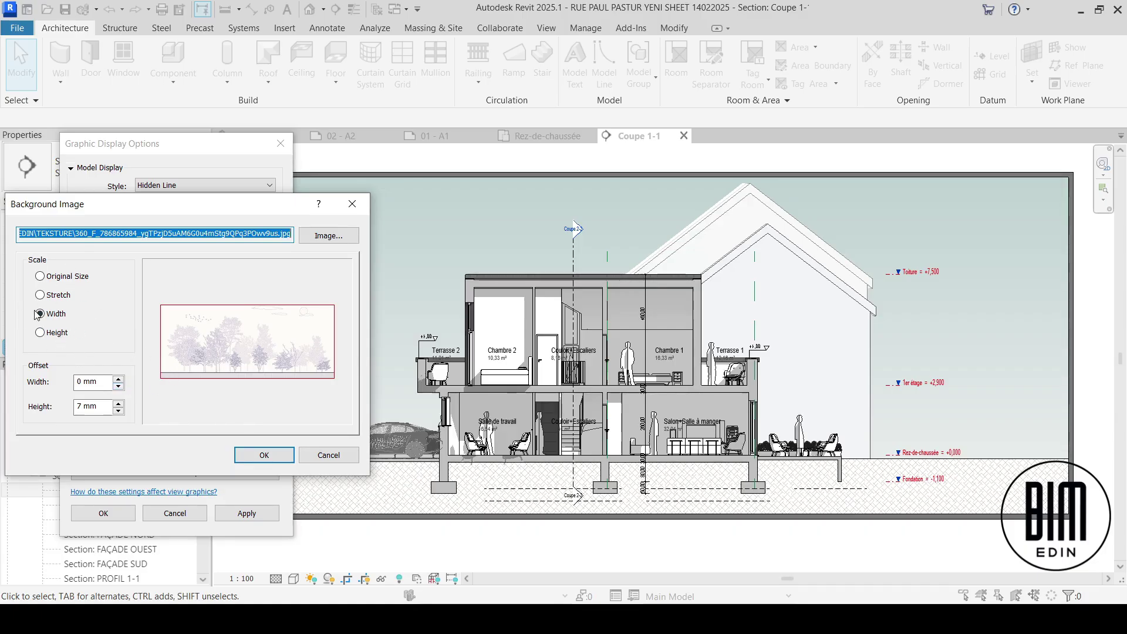
left_click(265, 455)
left_click(259, 514)
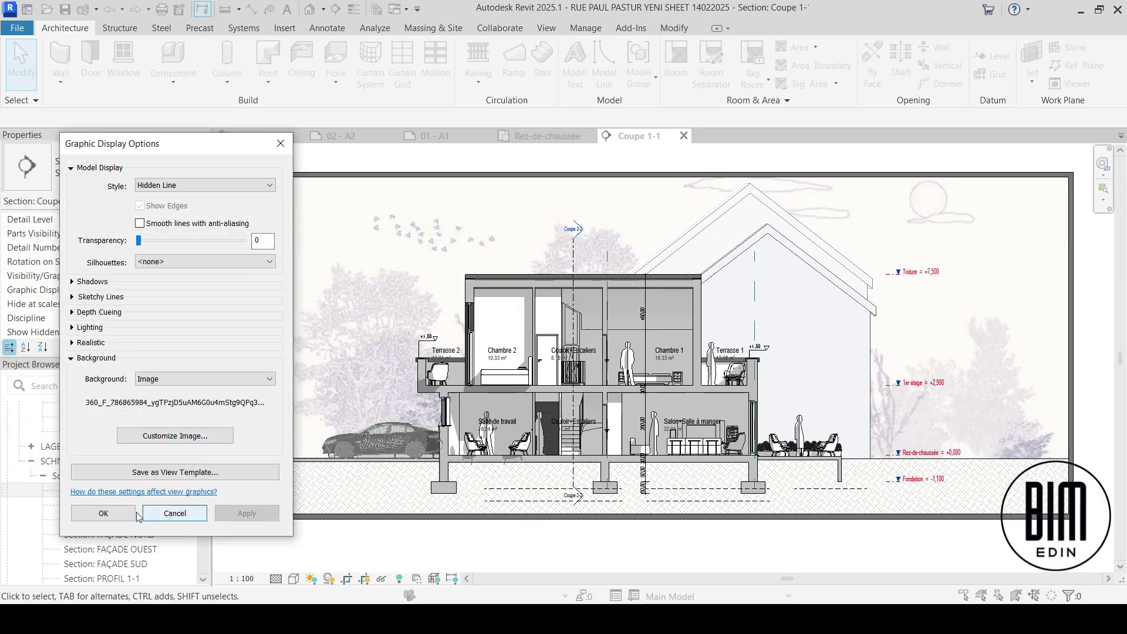
Close the section's display options and compare the views on sheet 02 - A2 with the 3D model.
left_click(115, 516)
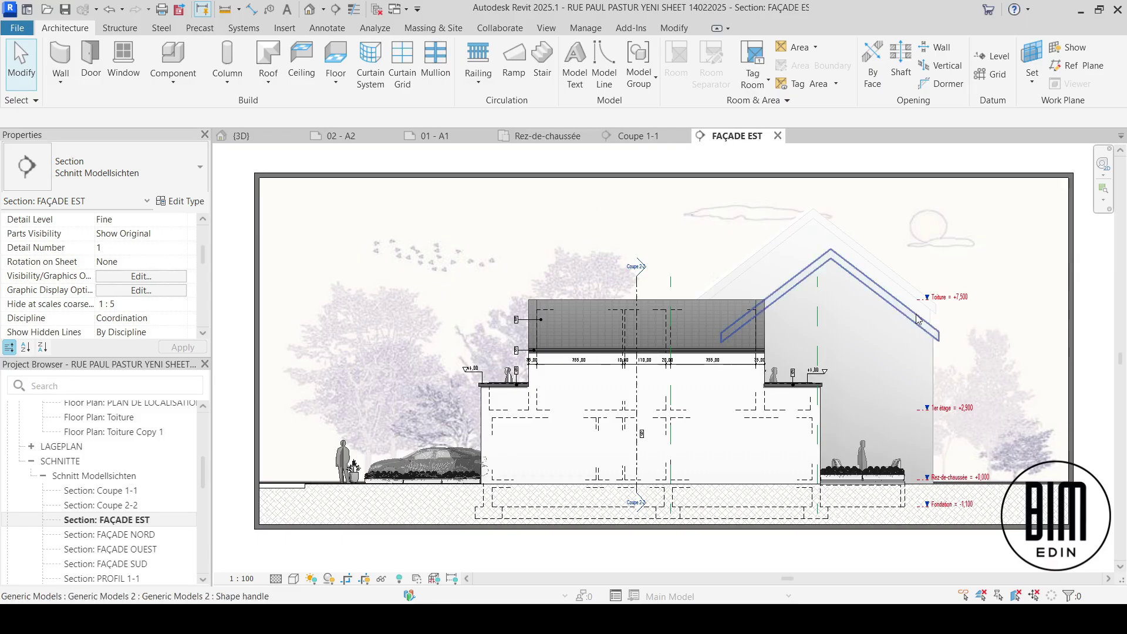
left_click(340, 136)
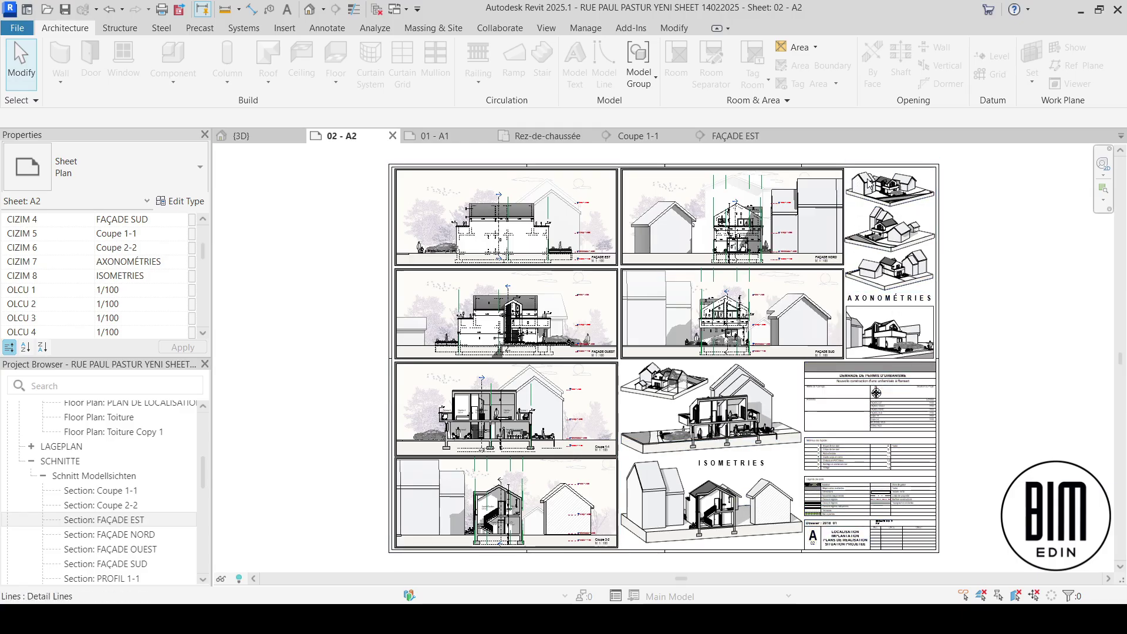
left_click(241, 136)
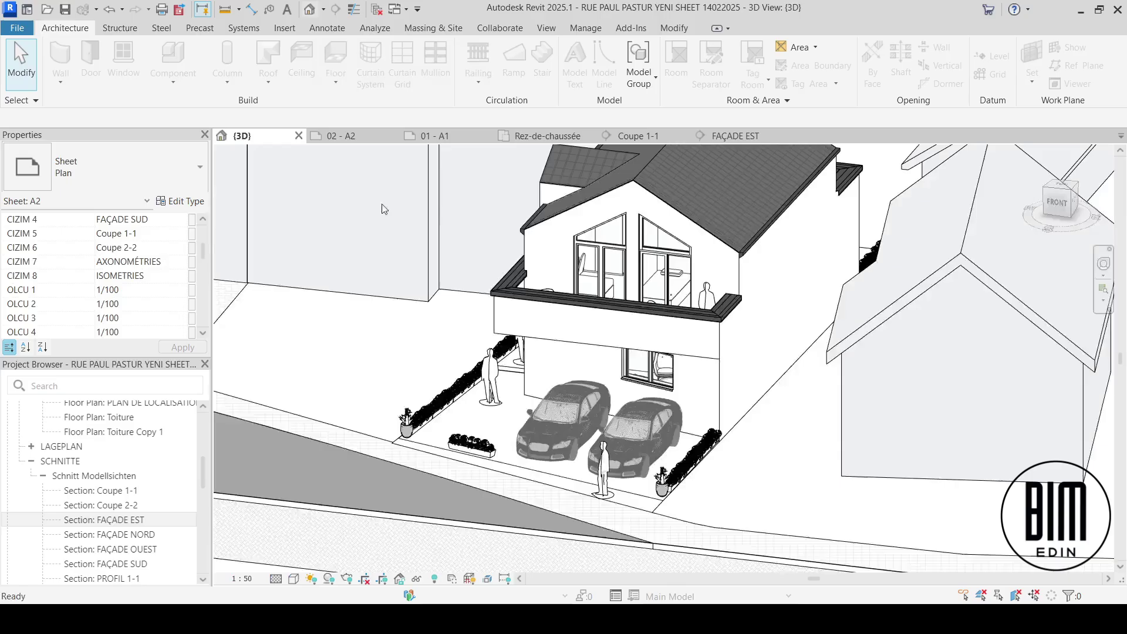
scroll(575, 387, "down", 5)
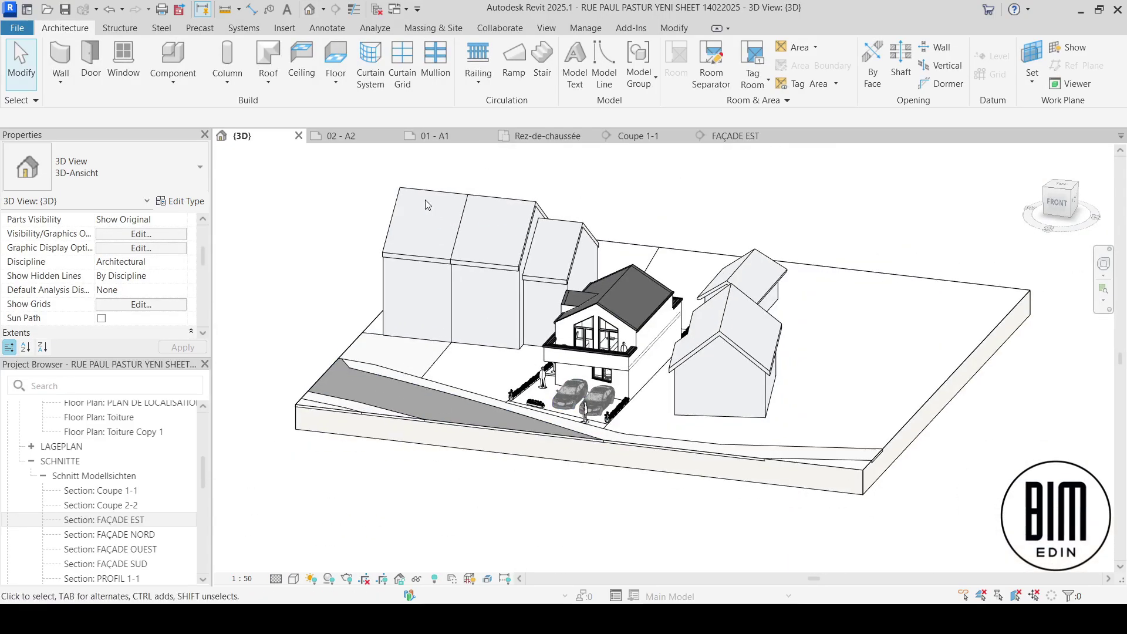
left_click(364, 139)
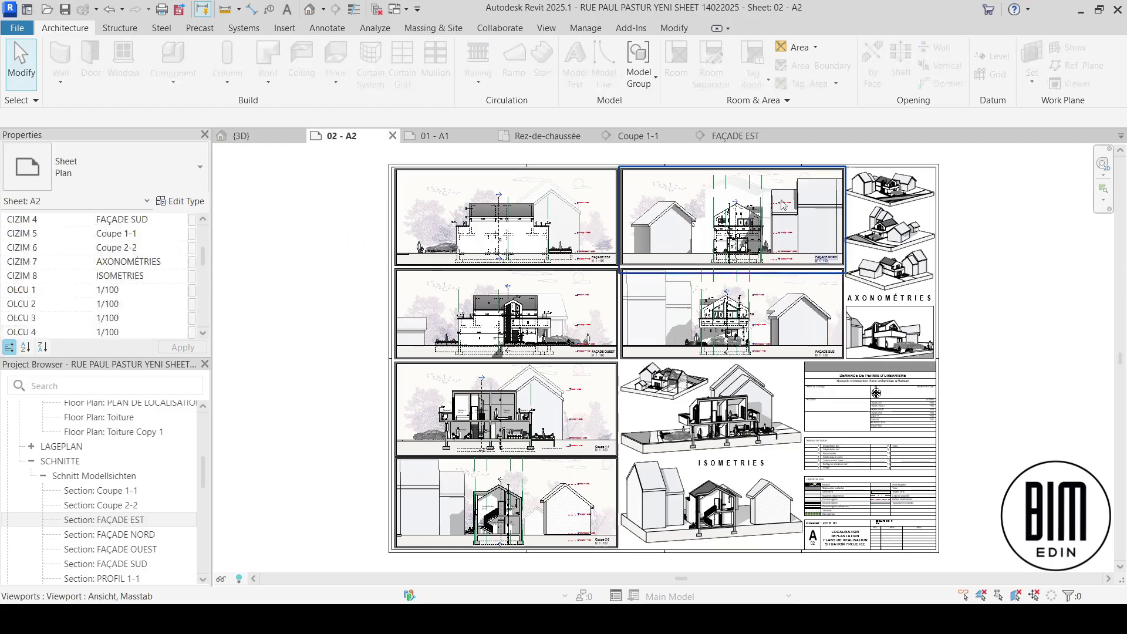
left_click(240, 136)
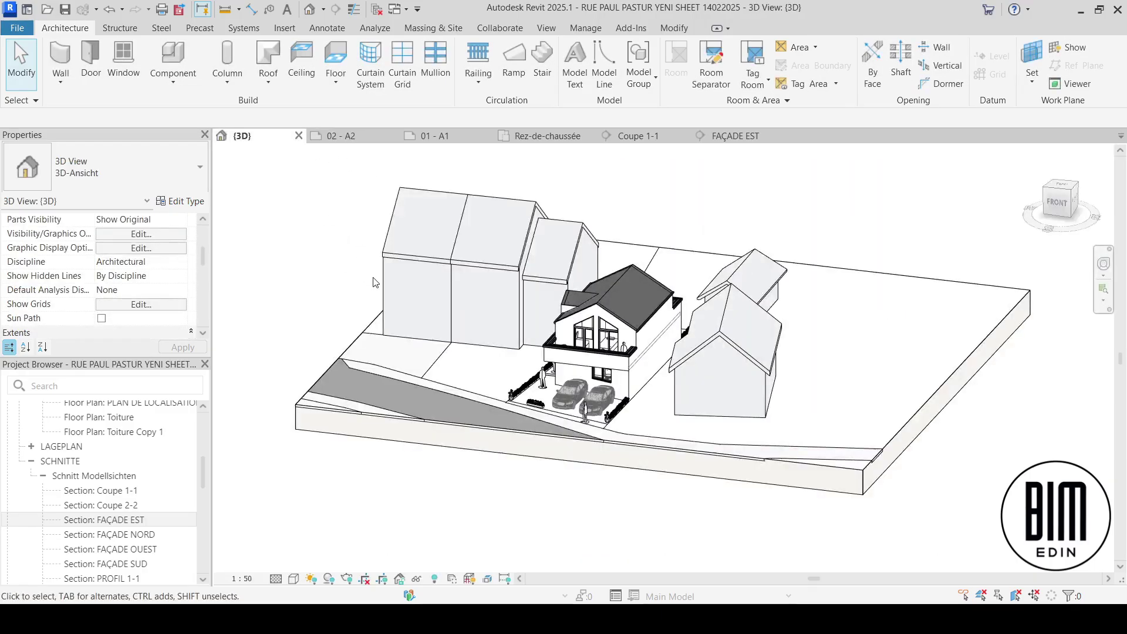
Place an FE 1 tlg - DrehKipp 120 x 60 window in the front ground-floor wall, beside the existing window above the cars.
middle_click_drag(376, 282, 574, 416, "shift")
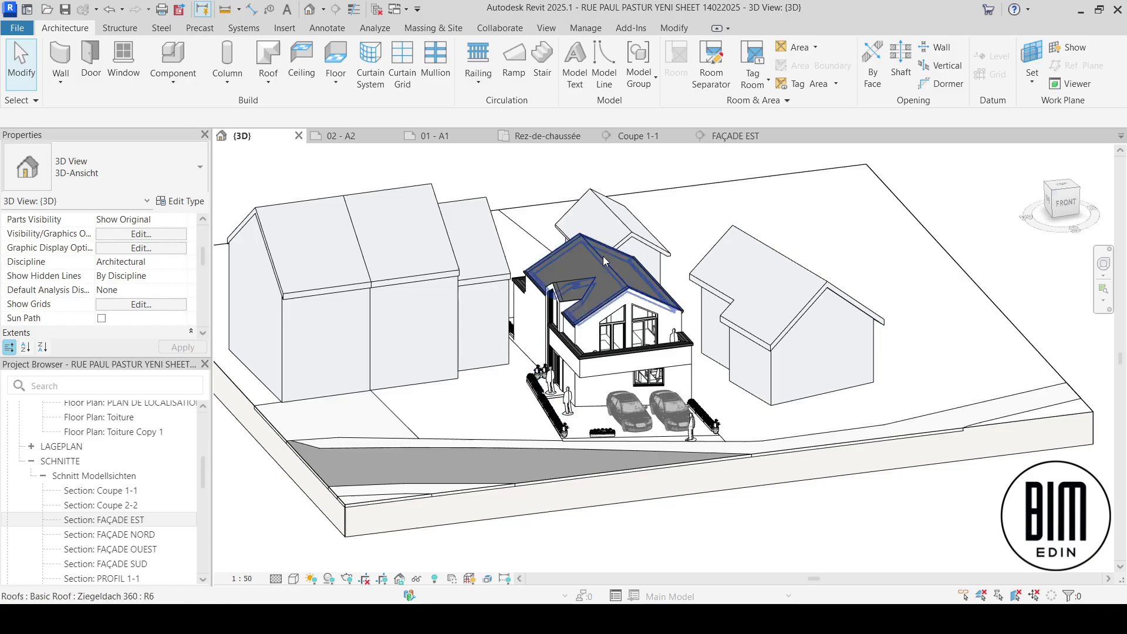
scroll(583, 461, "up", 2)
scroll(588, 353, "up", 2)
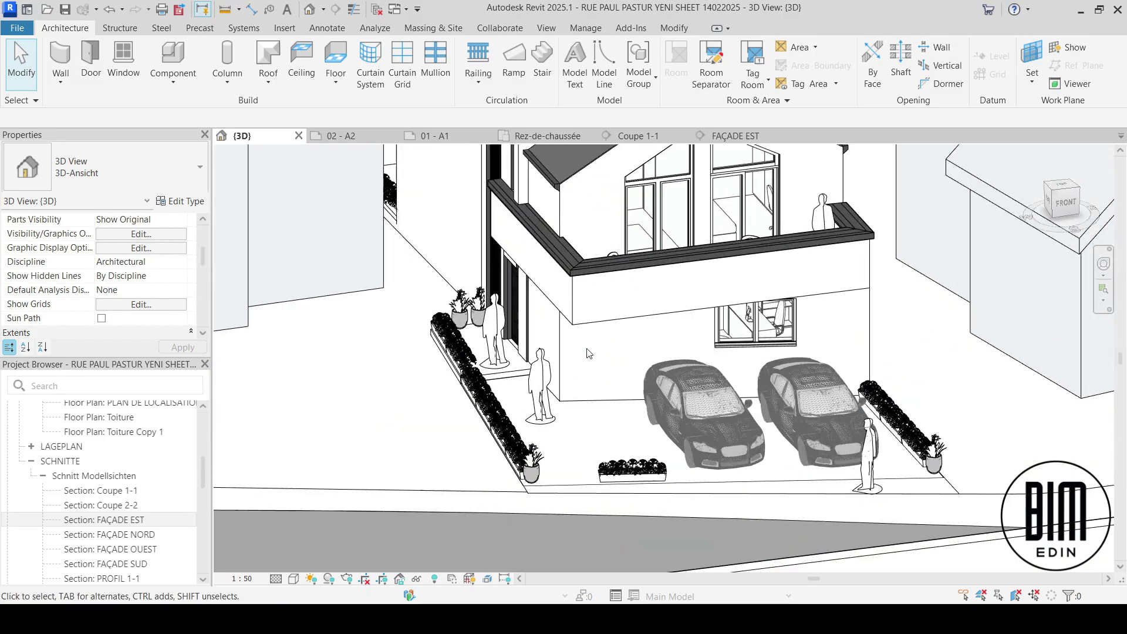
left_click(112, 47)
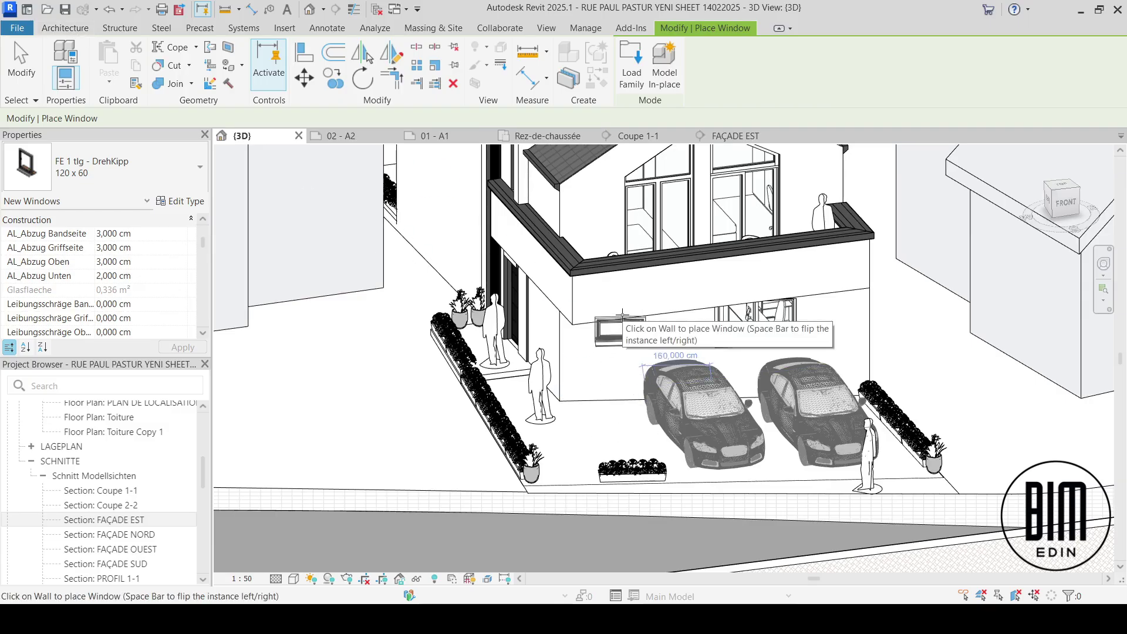
left_click(632, 361)
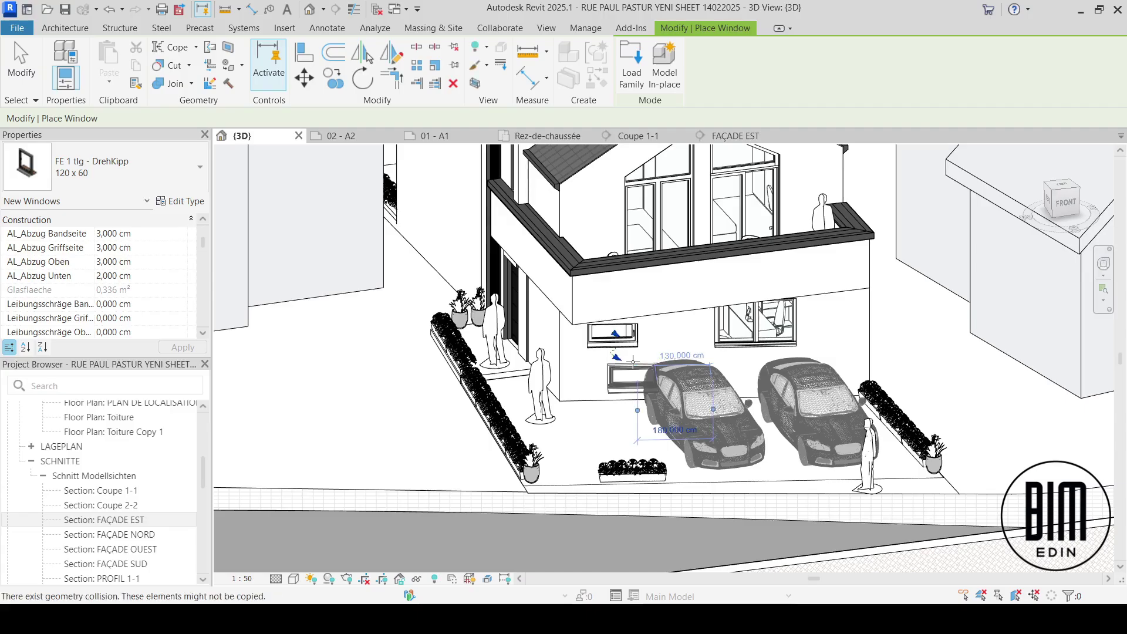
key("Escape")
key("Escape")
Open the Rez-de-chaussée floor plan and flip the facing of the 120 x 60 window in room LT 2.
middle_click_drag(615, 335, 788, 427, "shift")
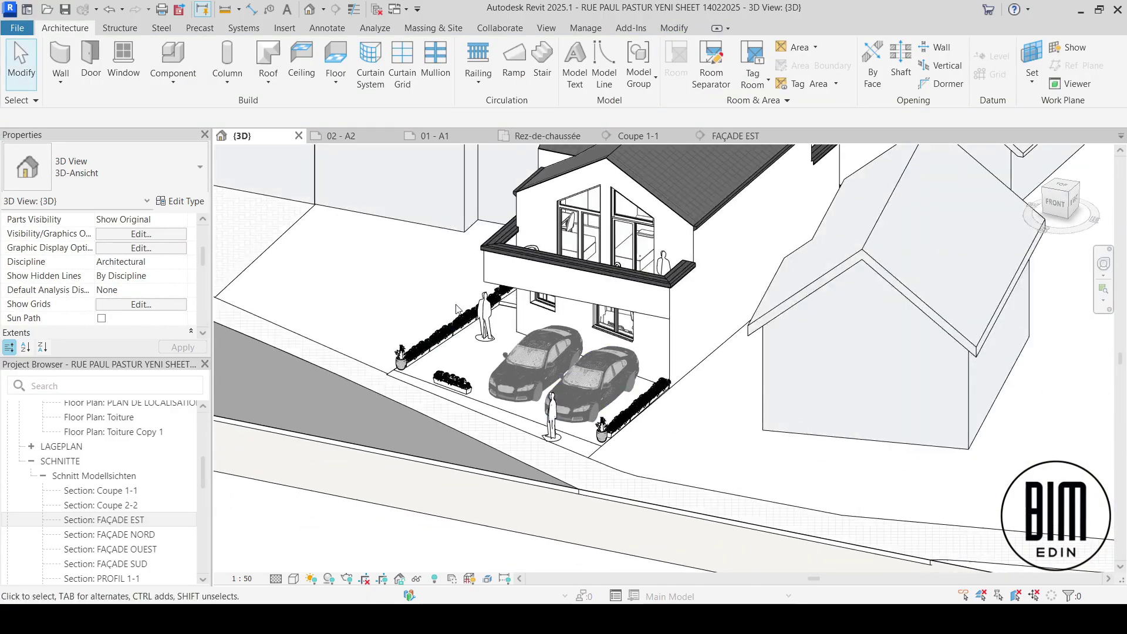
scroll(116, 477, "up", 3)
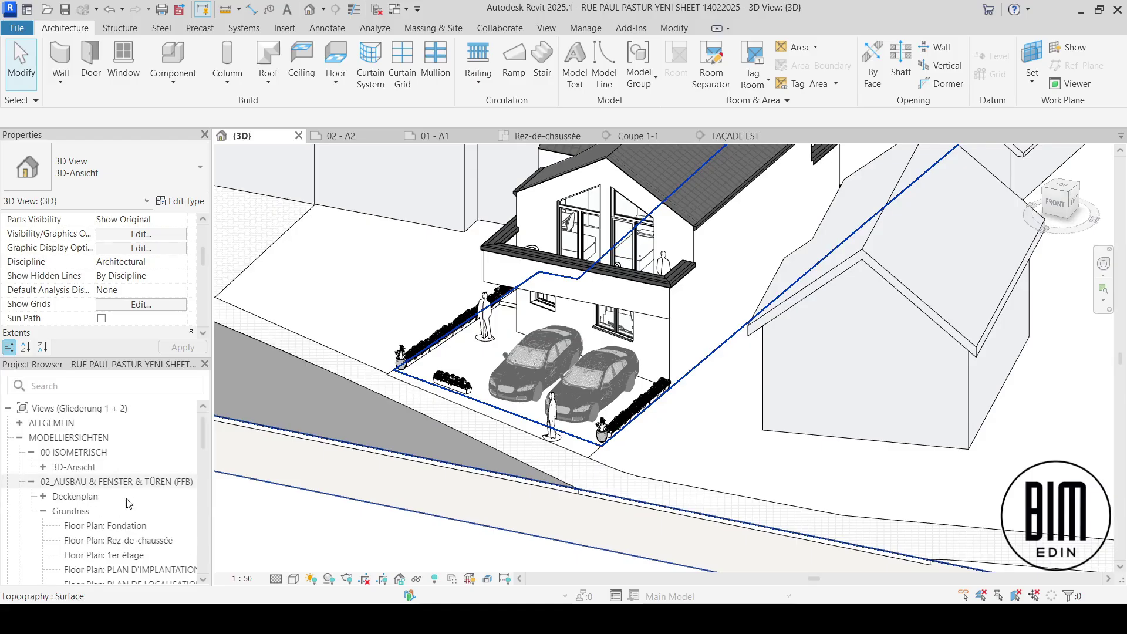
double_click(121, 540)
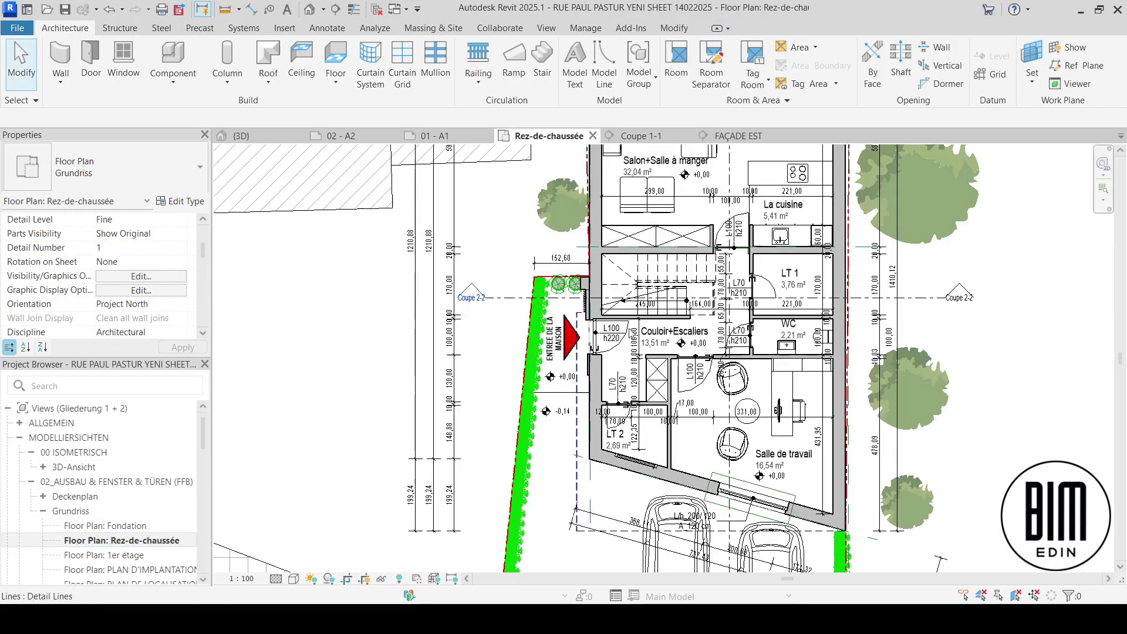
scroll(639, 444, "up", 6)
left_click(639, 440)
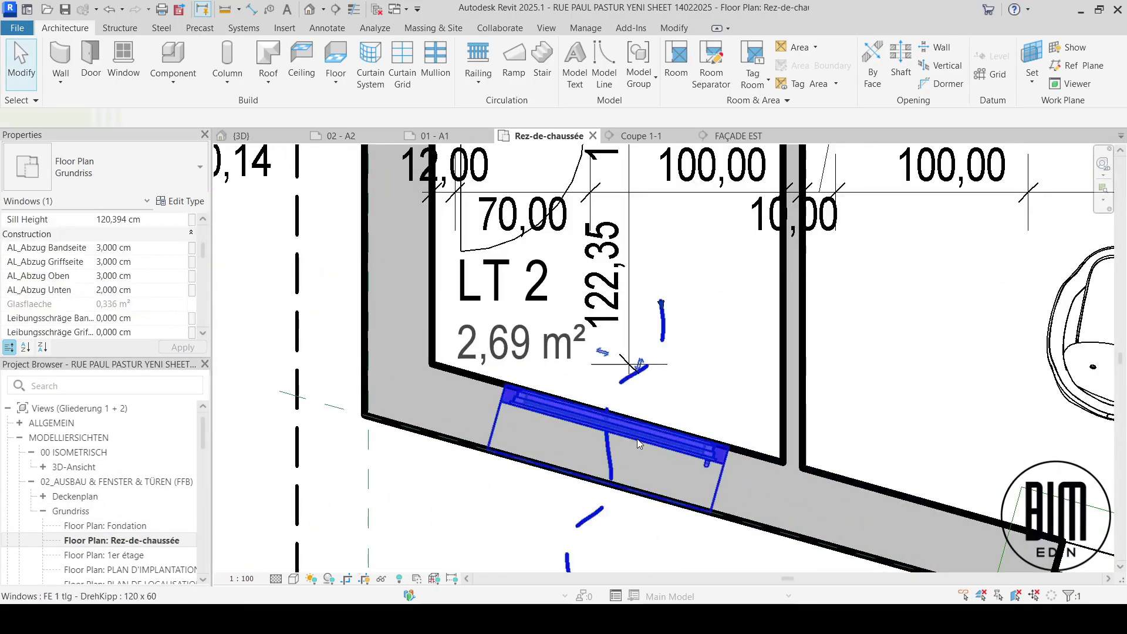
left_click(641, 368)
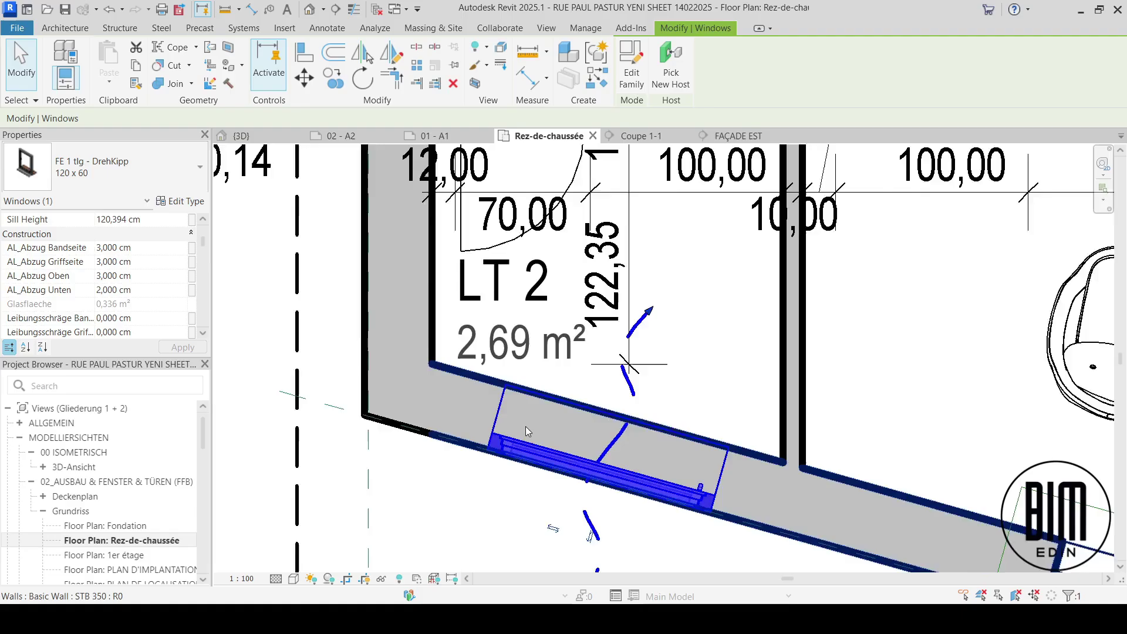
Set the LT 2 window's Wandaufbau Aussen to 3 cm, its Einbautiefe to 10 cm and its sill height to 180 cm.
scroll(526, 427, "down", 2)
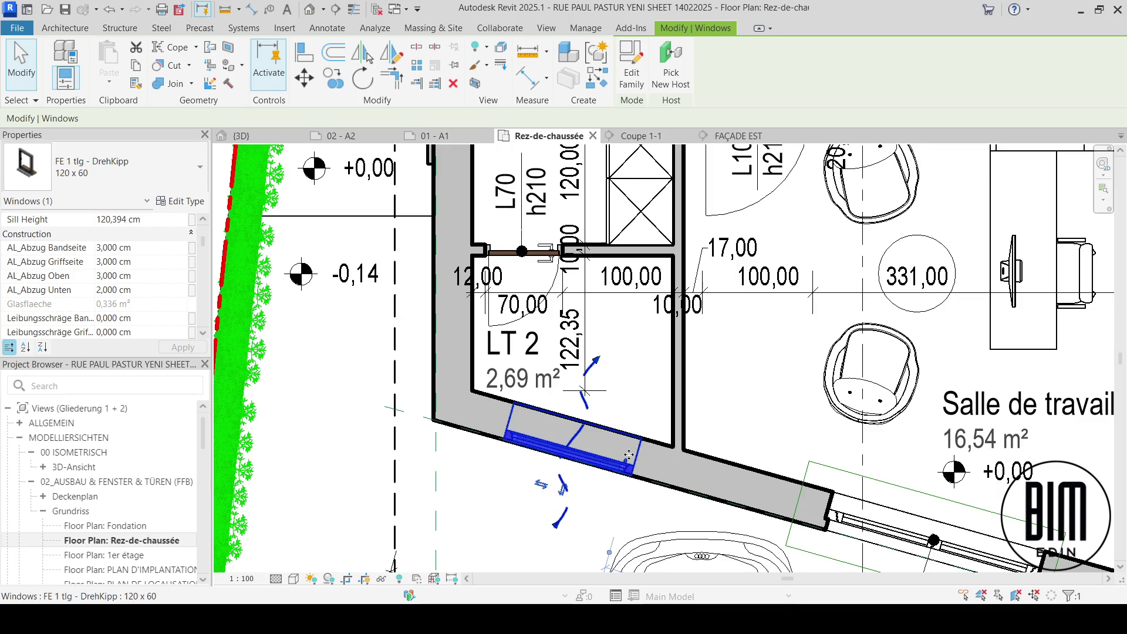
scroll(610, 461, "up", 1)
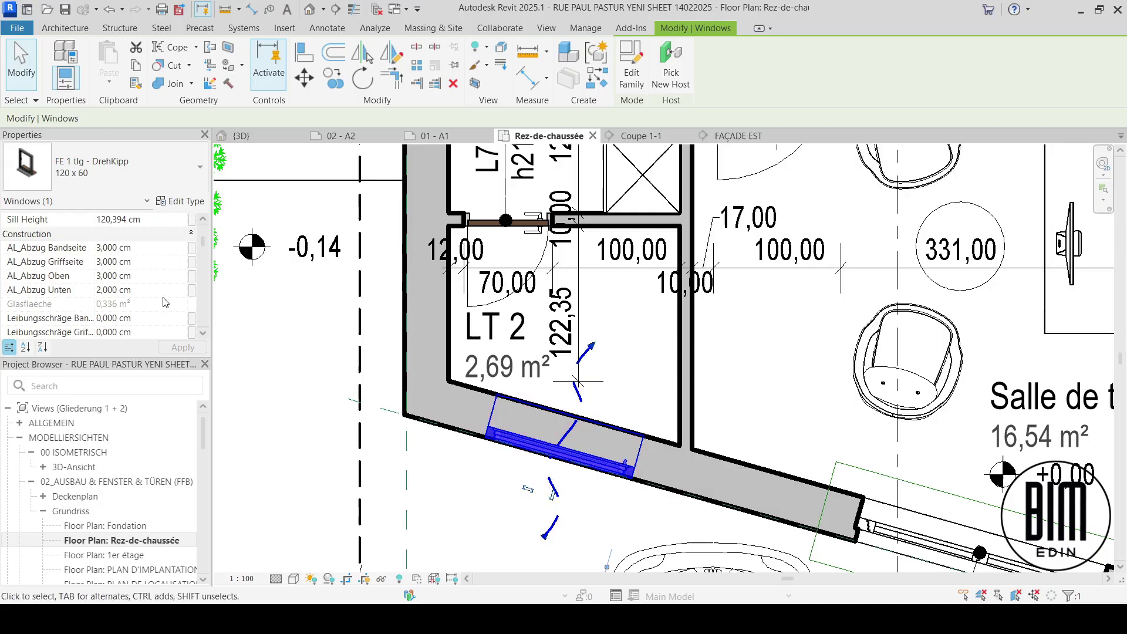
scroll(147, 276, "up", 3)
left_click(152, 261)
type("3")
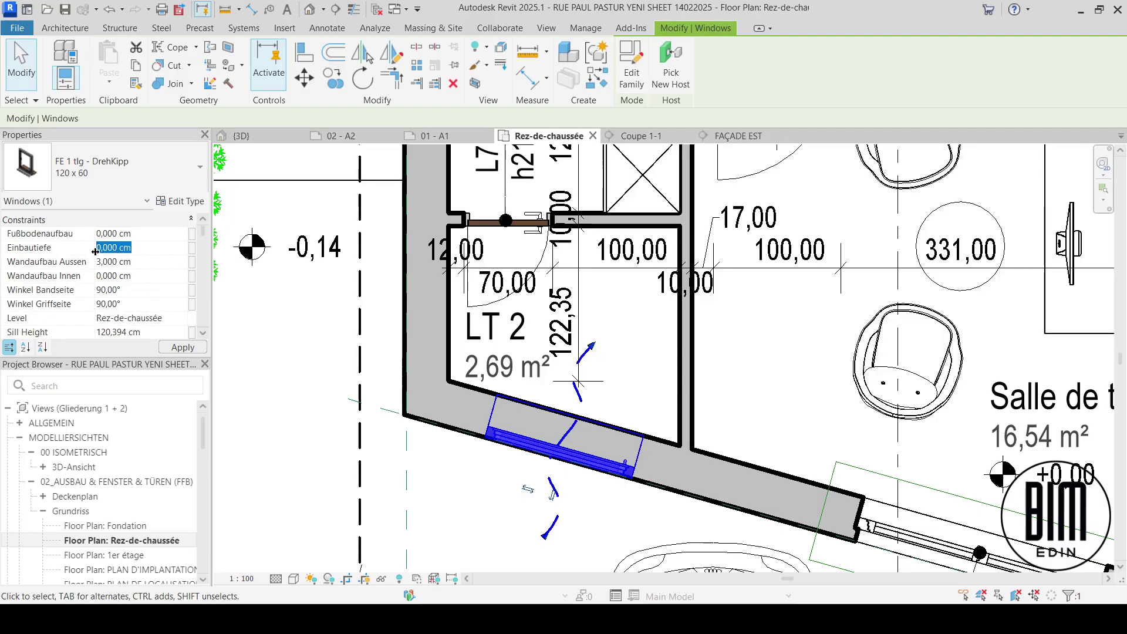
type("10")
key("Return")
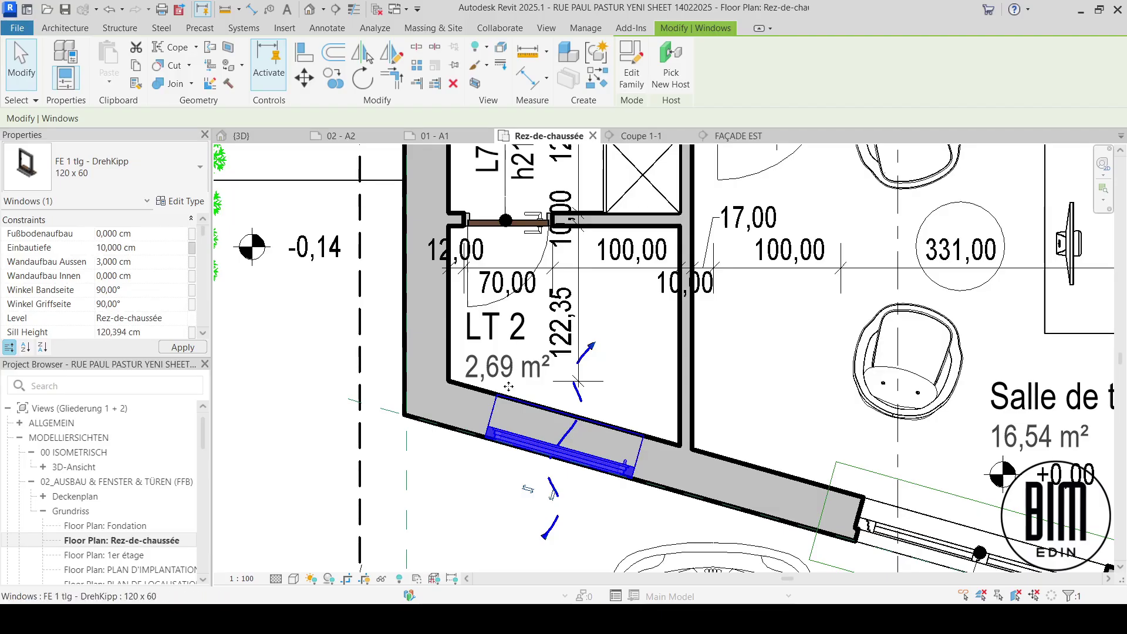
left_click(153, 333)
type("180")
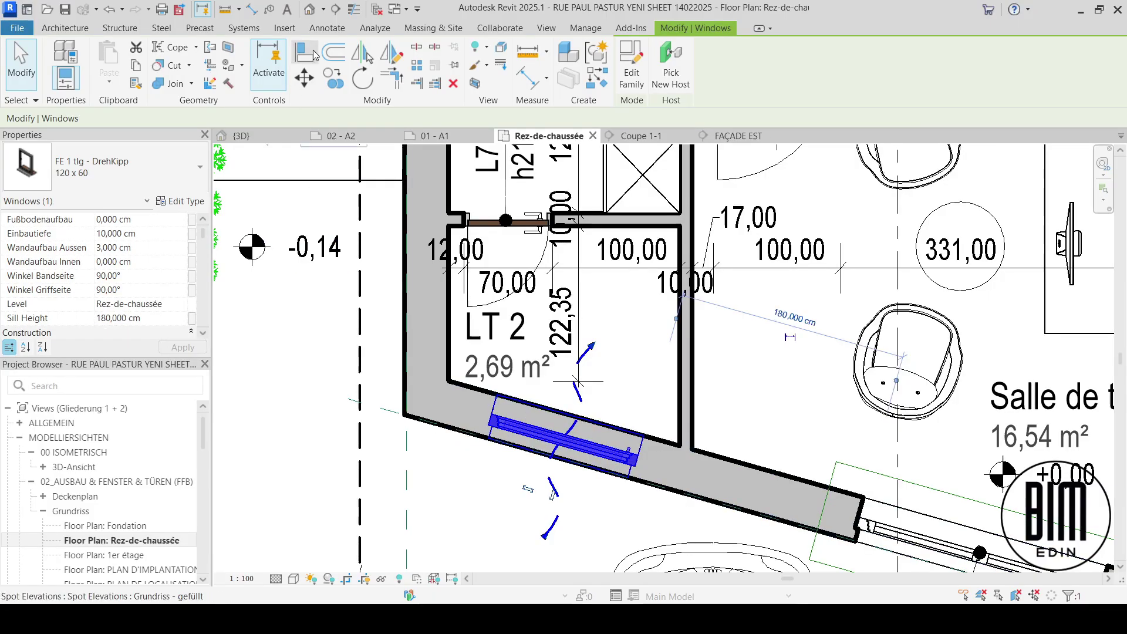
Start a plan region and sketch a closed four-sided boundary, about 140 cm wide, around the LT 2 window.
left_click(546, 28)
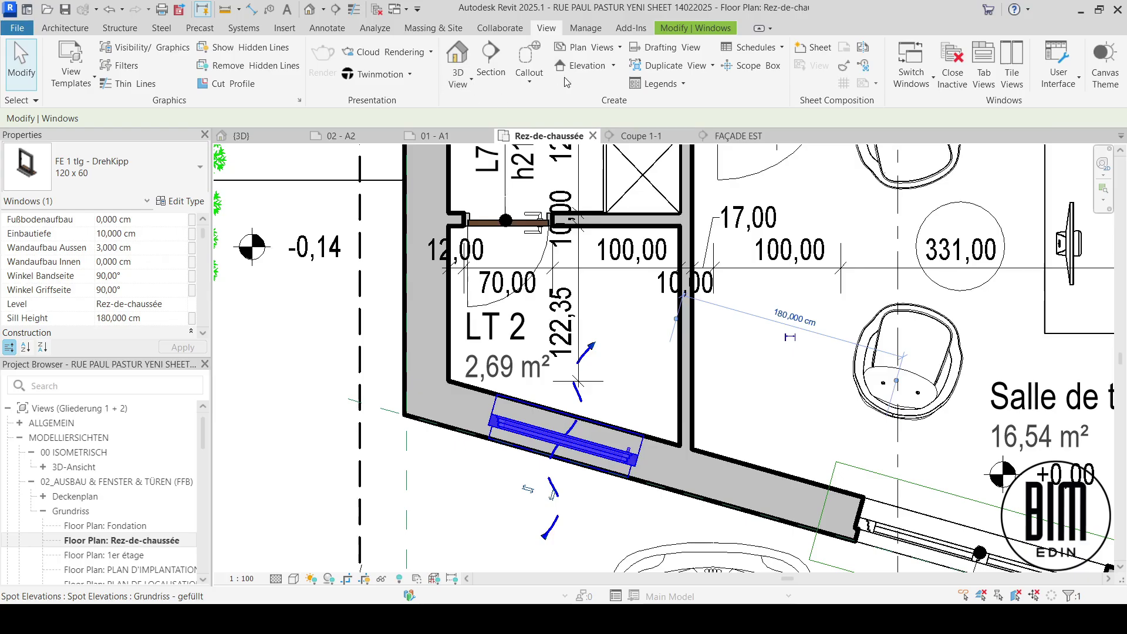
left_click(590, 47)
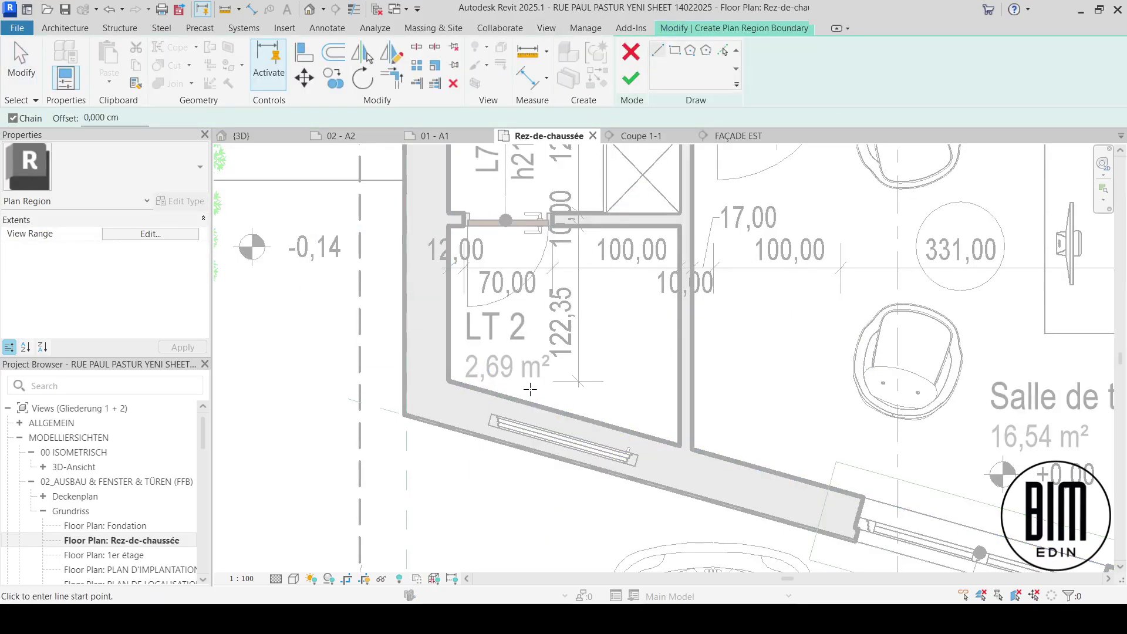
left_click(487, 372)
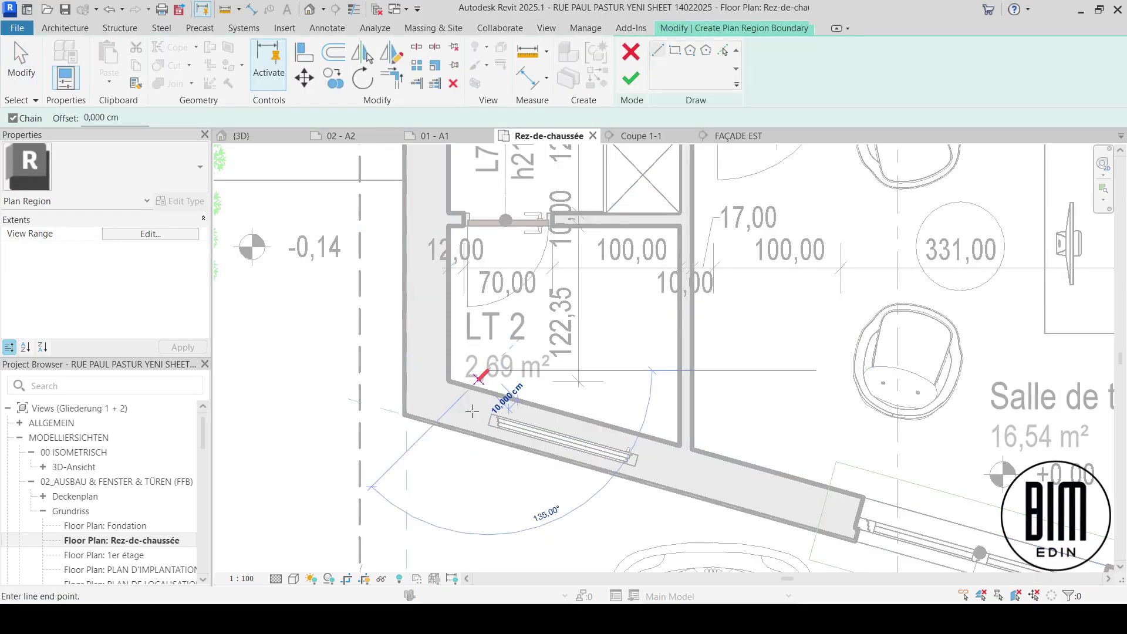
left_click(457, 481)
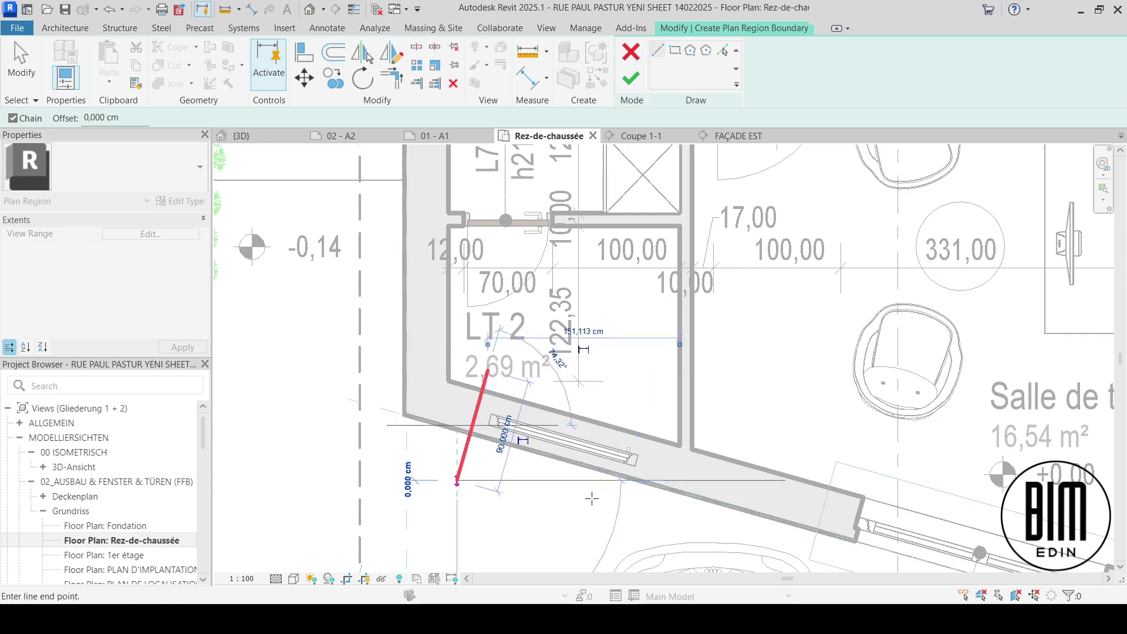
left_click(627, 526)
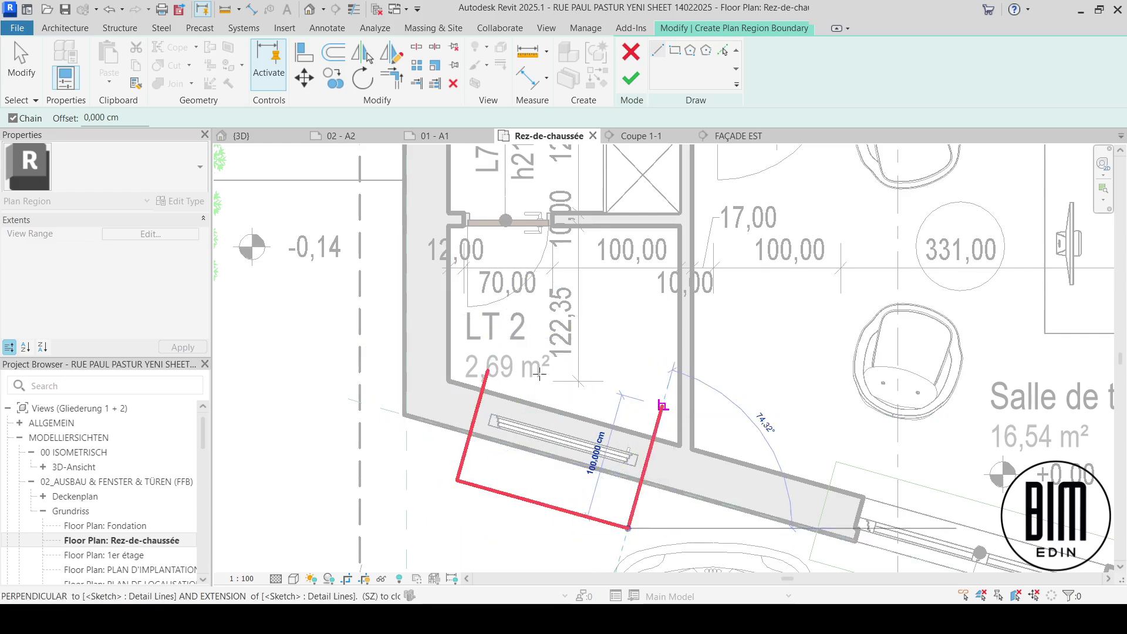
left_click(663, 405)
left_click(487, 372)
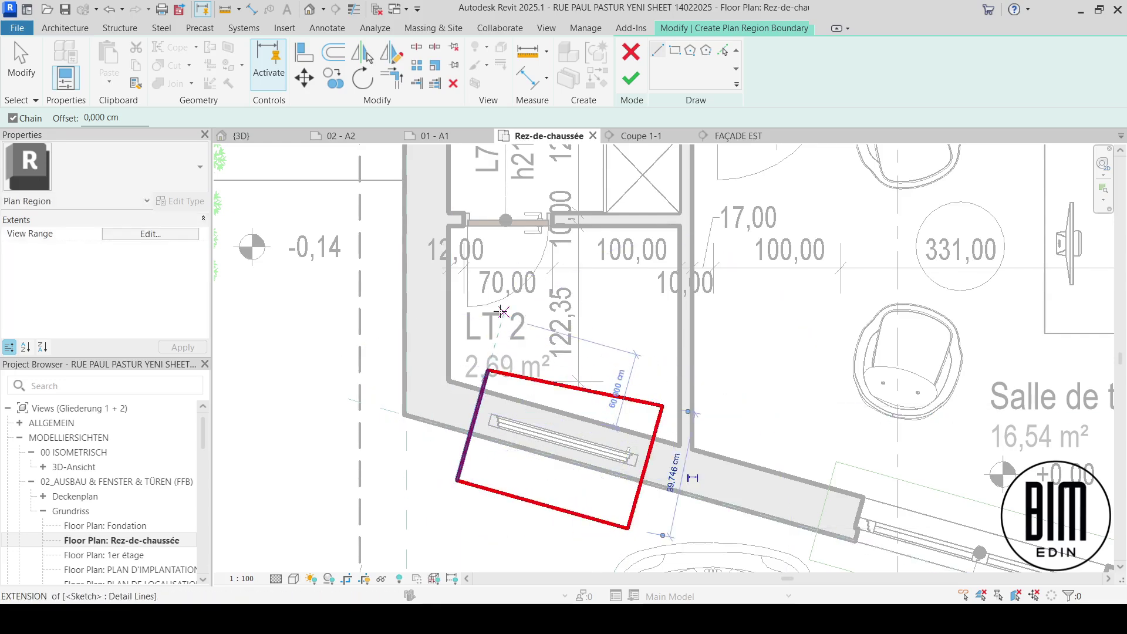
Square the boundary's room-side edge, trim its open corner closed with the adjoining side, and finish the plan region.
left_click(21, 74)
left_click(511, 376)
left_click_drag(487, 371, 491, 359)
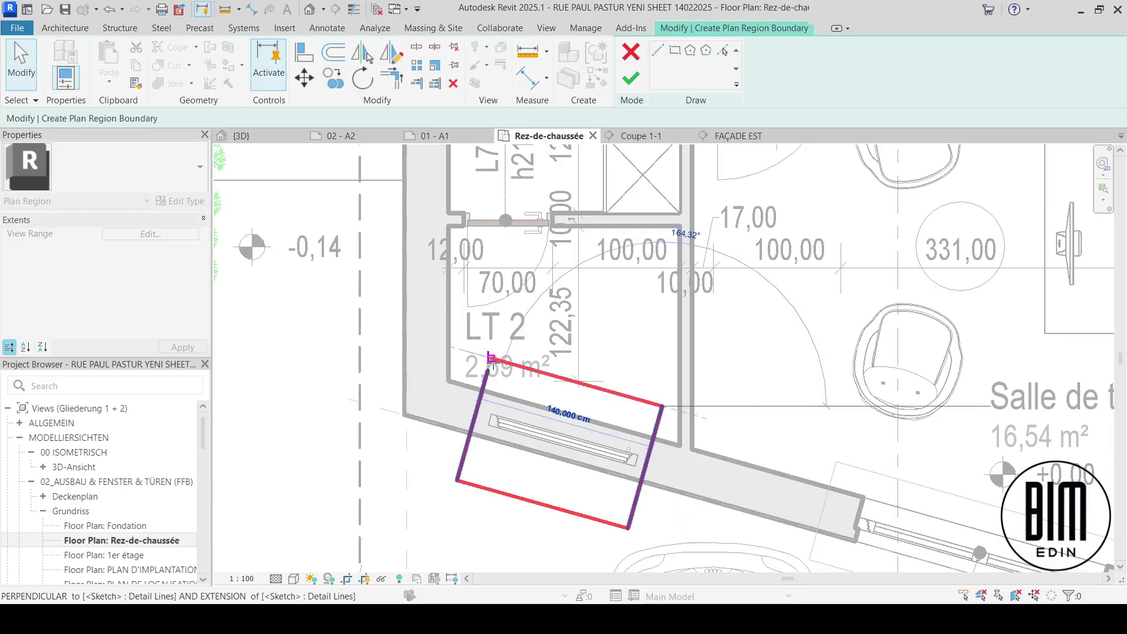
left_click(392, 76)
left_click(511, 363)
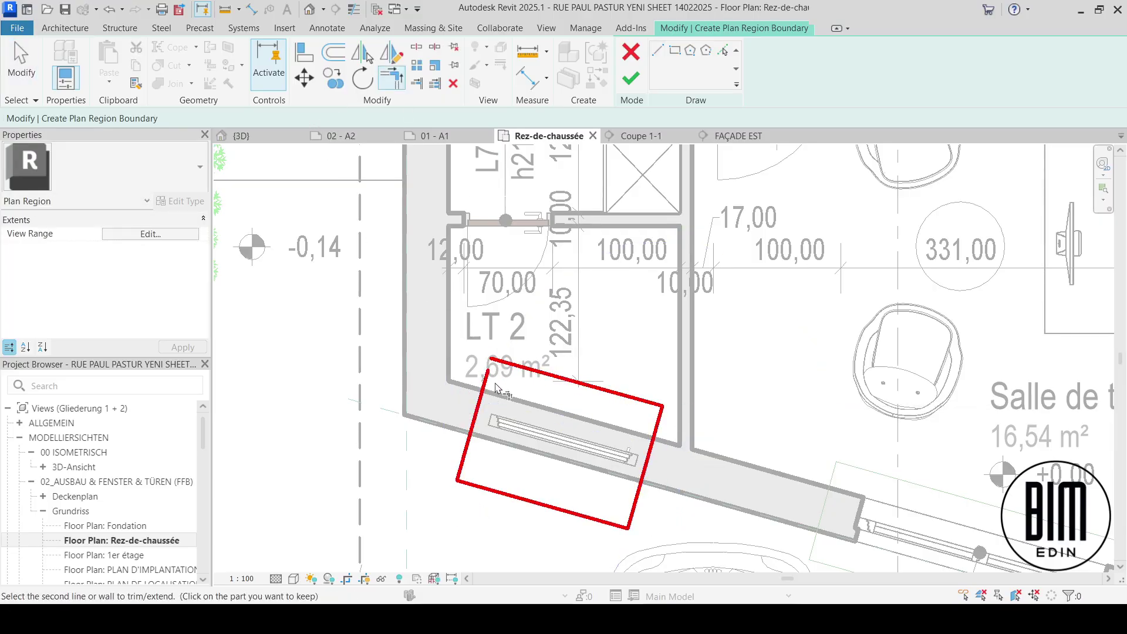
left_click(496, 387)
key("Escape")
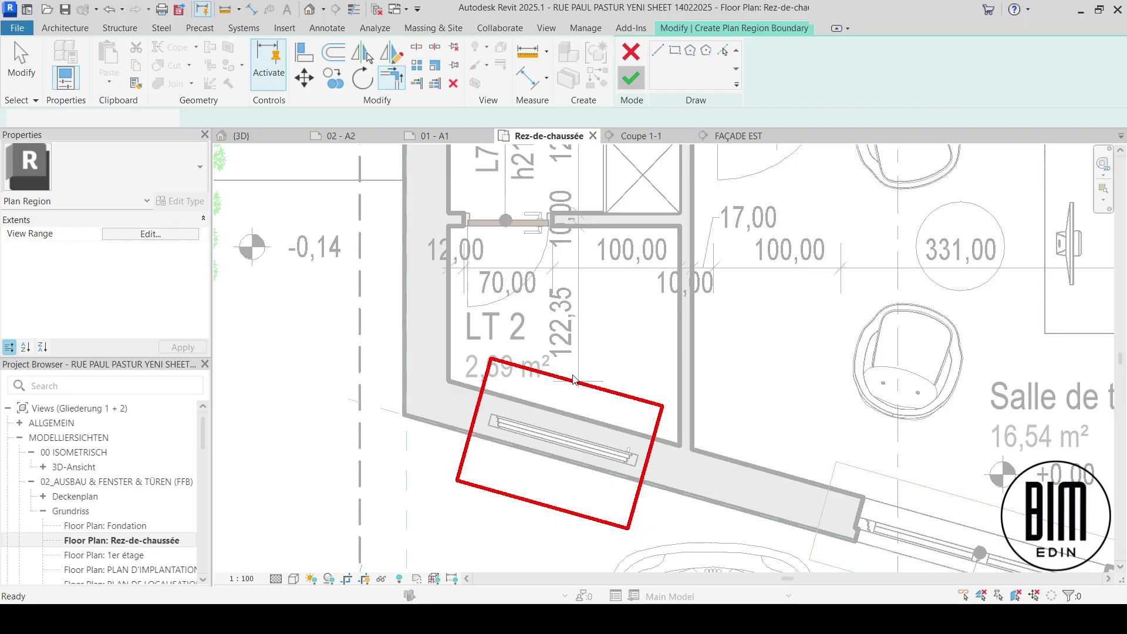
left_click(631, 78)
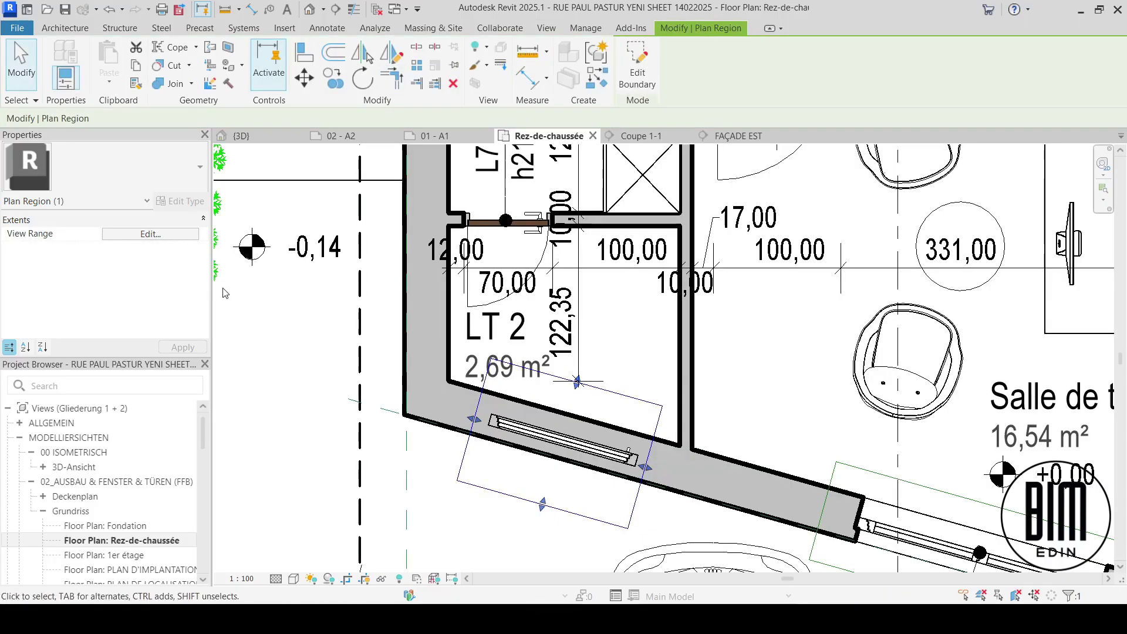
Set the cut plane offset in the plan region's view range to 190 cm.
left_click(160, 236)
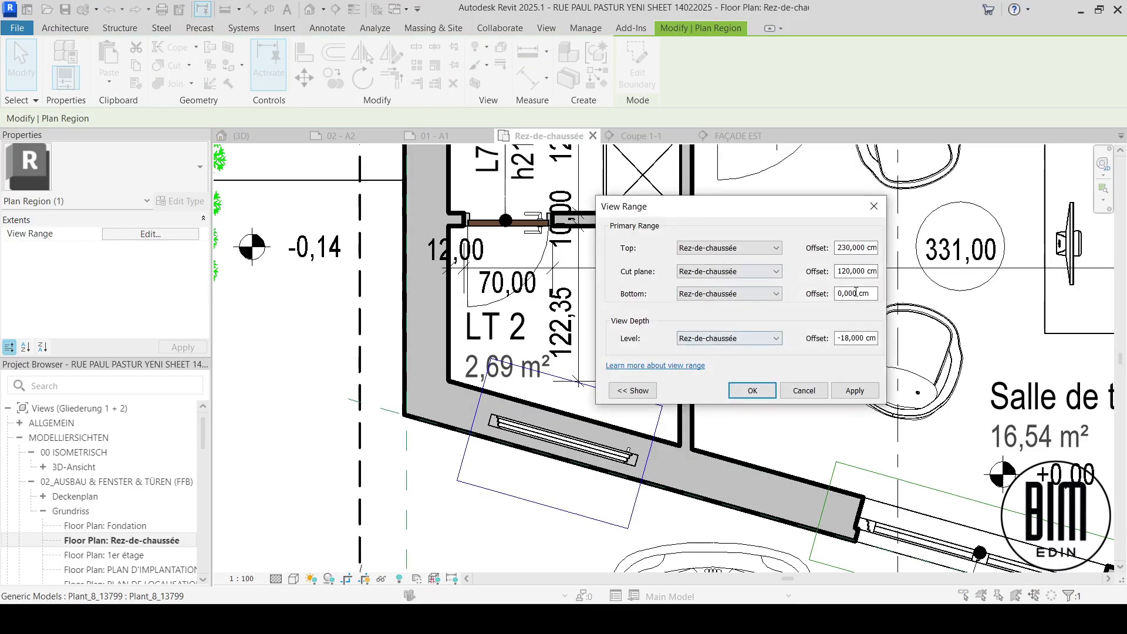
left_click(848, 271)
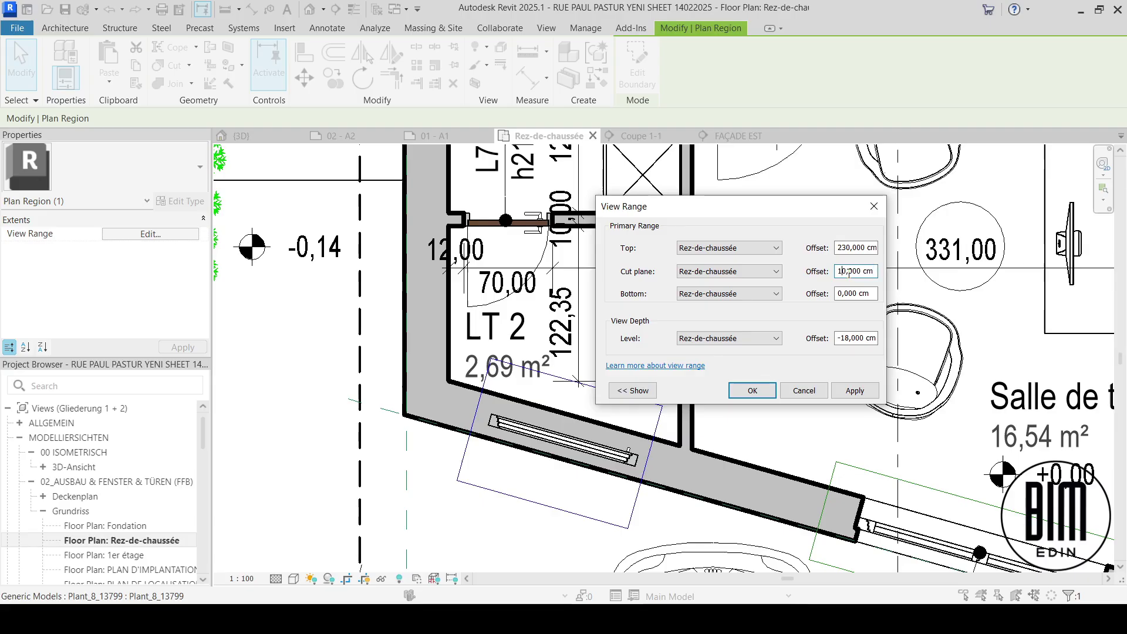
type("8")
key("BackSpace")
type("9")
left_click(750, 389)
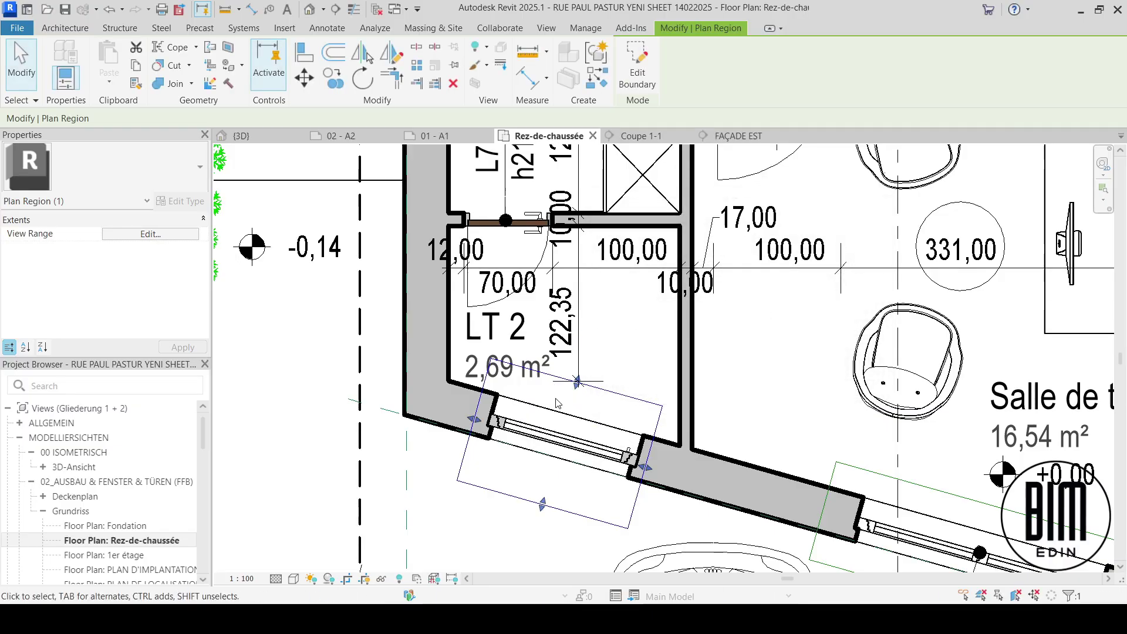
Place FE 1 tlg - DrehKipp 120 x 60 windows in the exterior wall at the LT 1 and WC rooms.
scroll(557, 402, "down", 5)
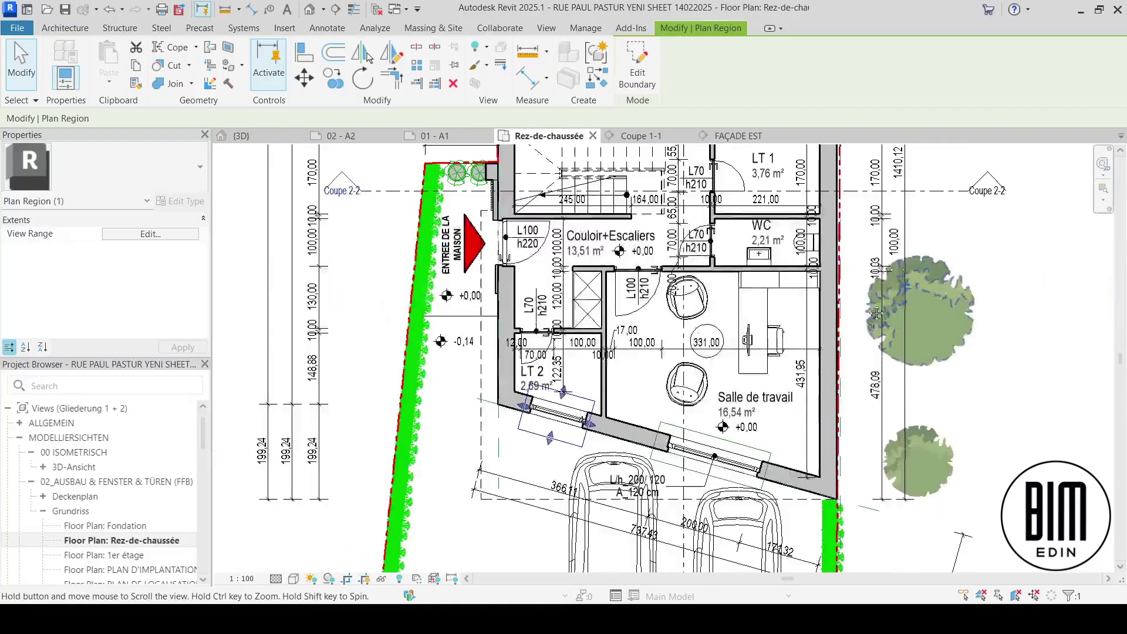
scroll(793, 309, "up", 3)
left_click(65, 27)
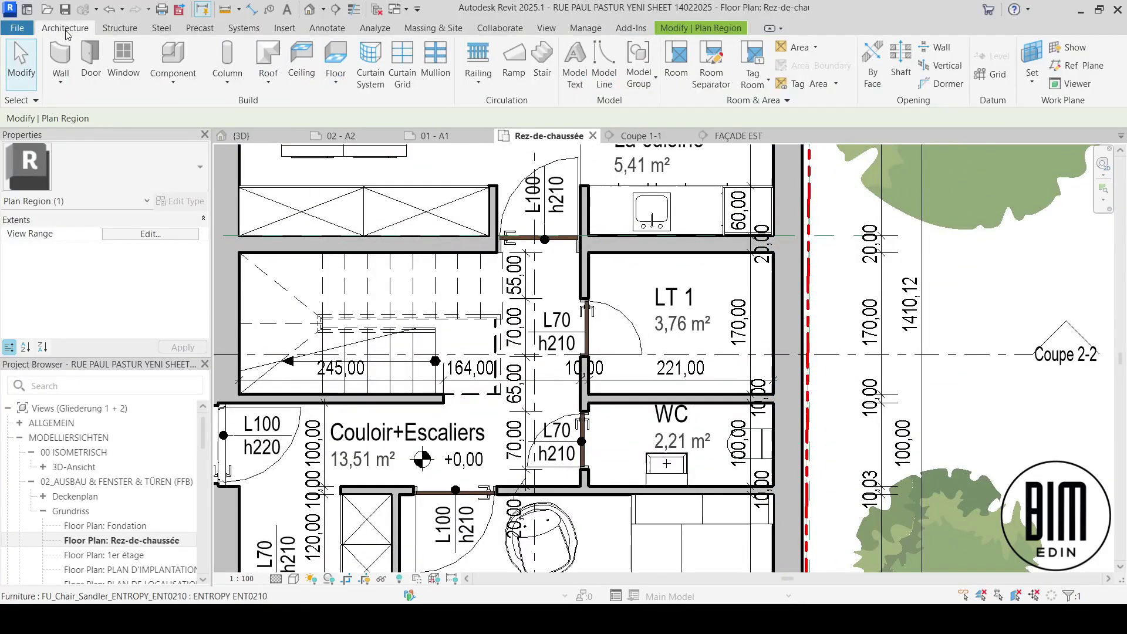
left_click(123, 62)
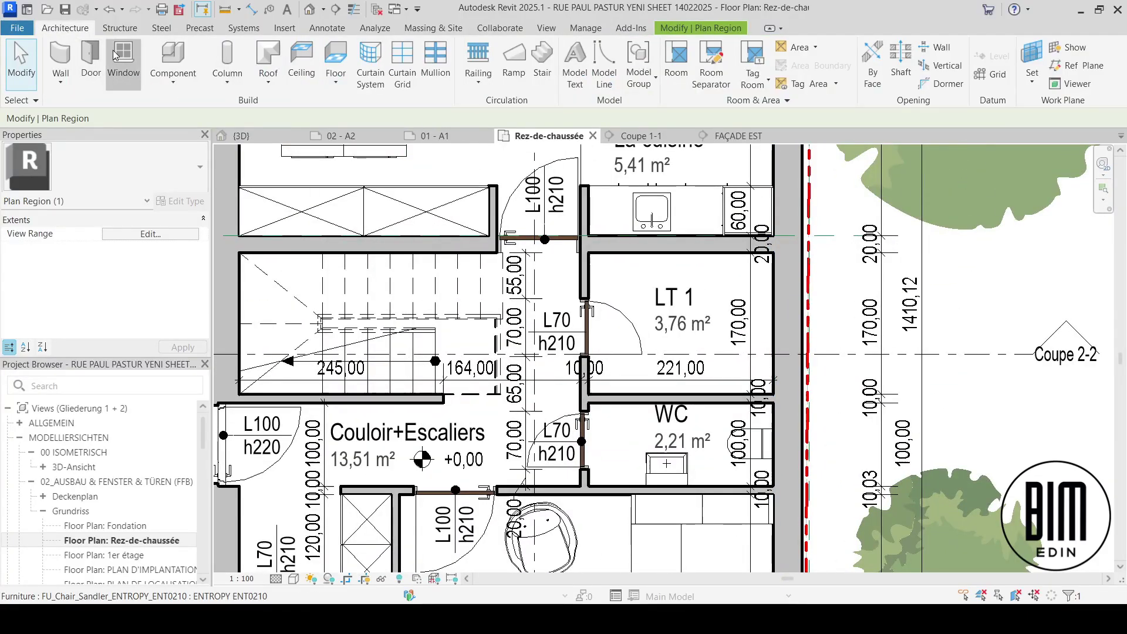
left_click(788, 315)
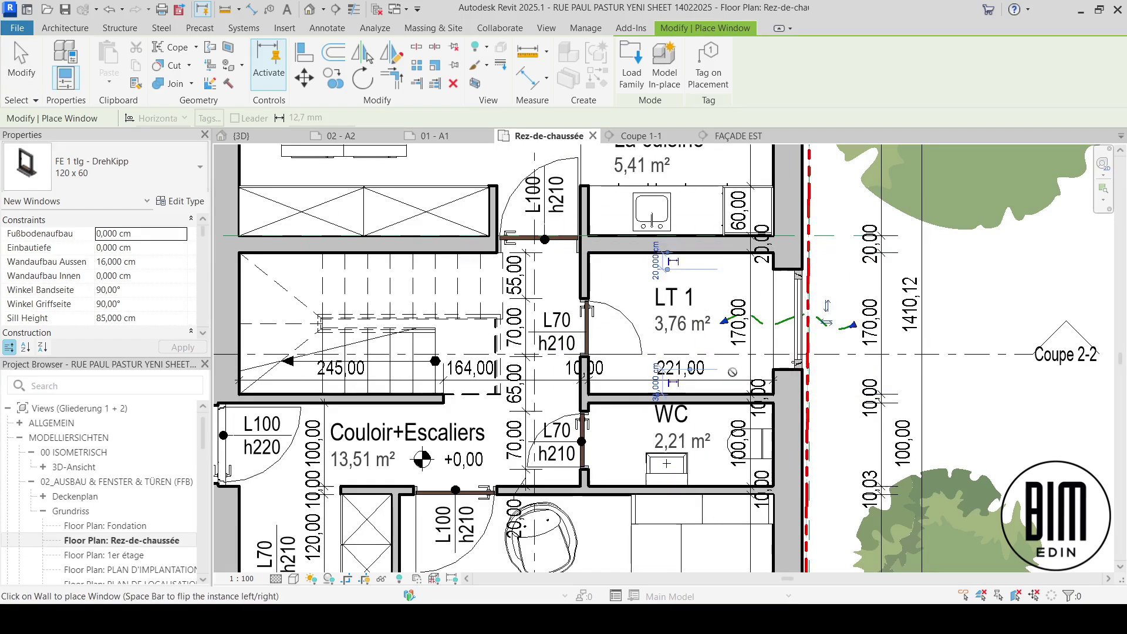
scroll(790, 451, "up", 5)
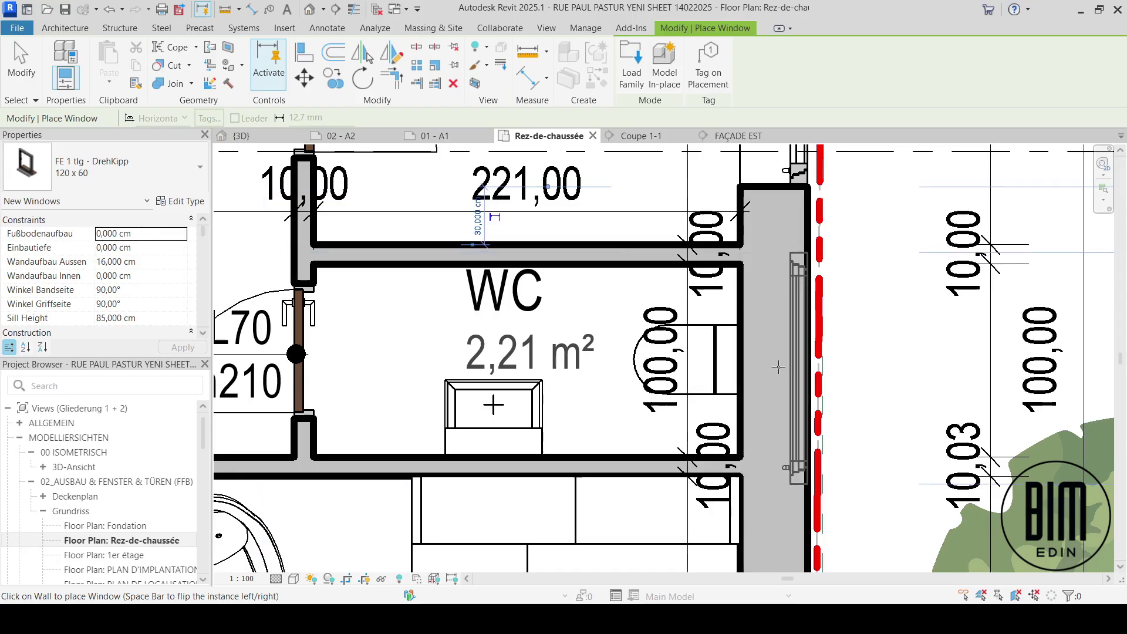
left_click(674, 328)
key("Escape")
key("Escape")
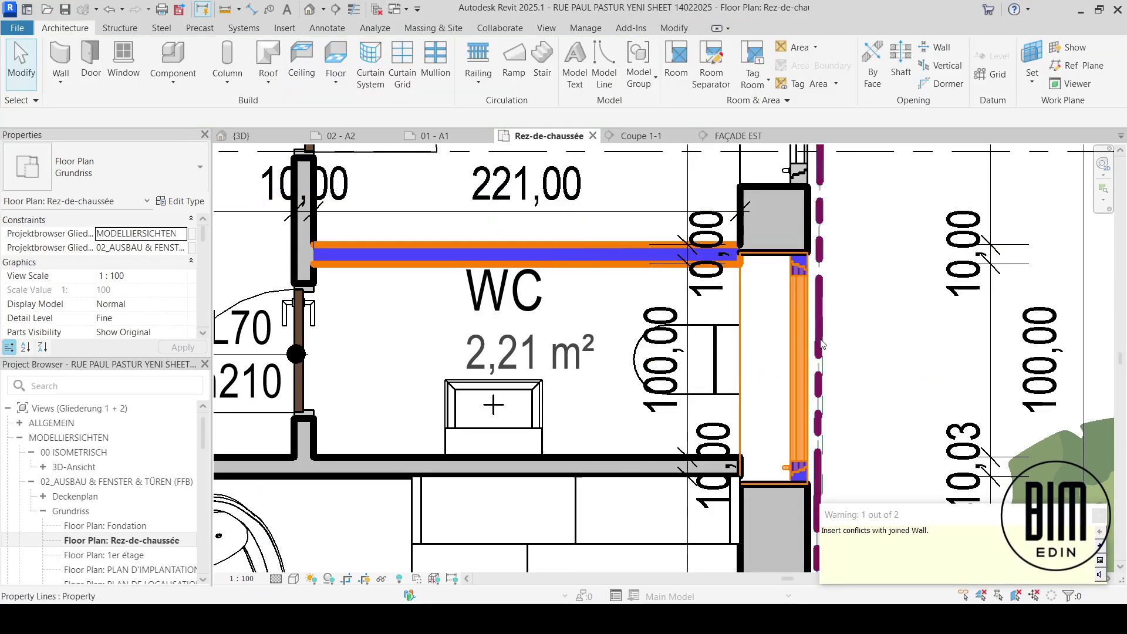
Change the WC window's type to FE 1 tlg - DrehKipp 80 x 60 and set its distance to the adjacent partition to 10 cm.
left_click(798, 364)
left_click(200, 168)
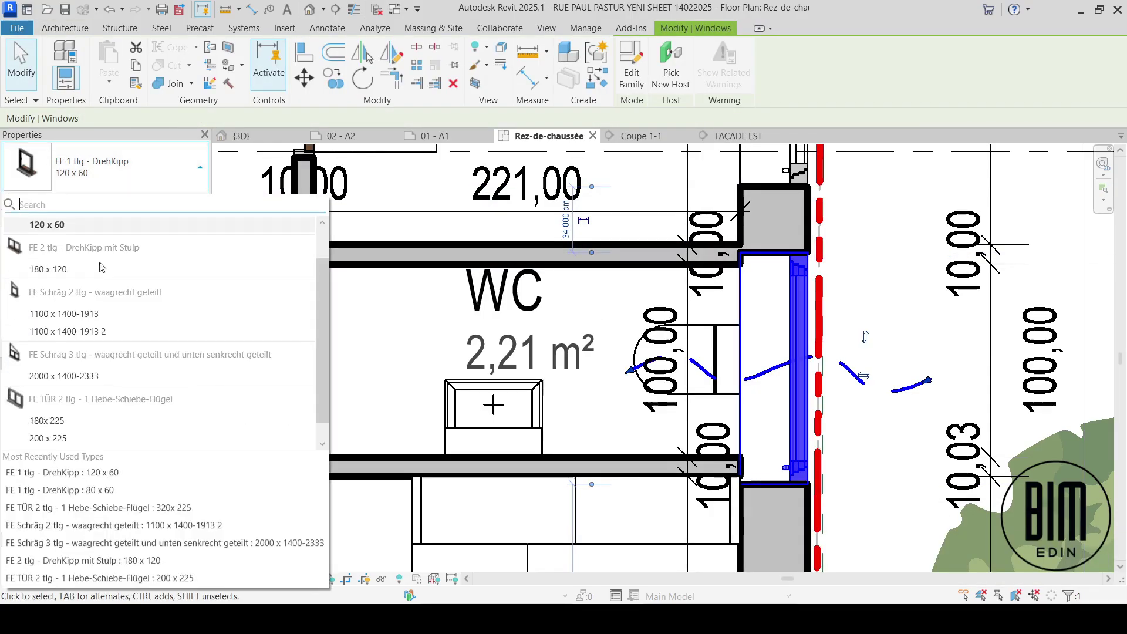
scroll(71, 270, "up", 2)
left_click(47, 271)
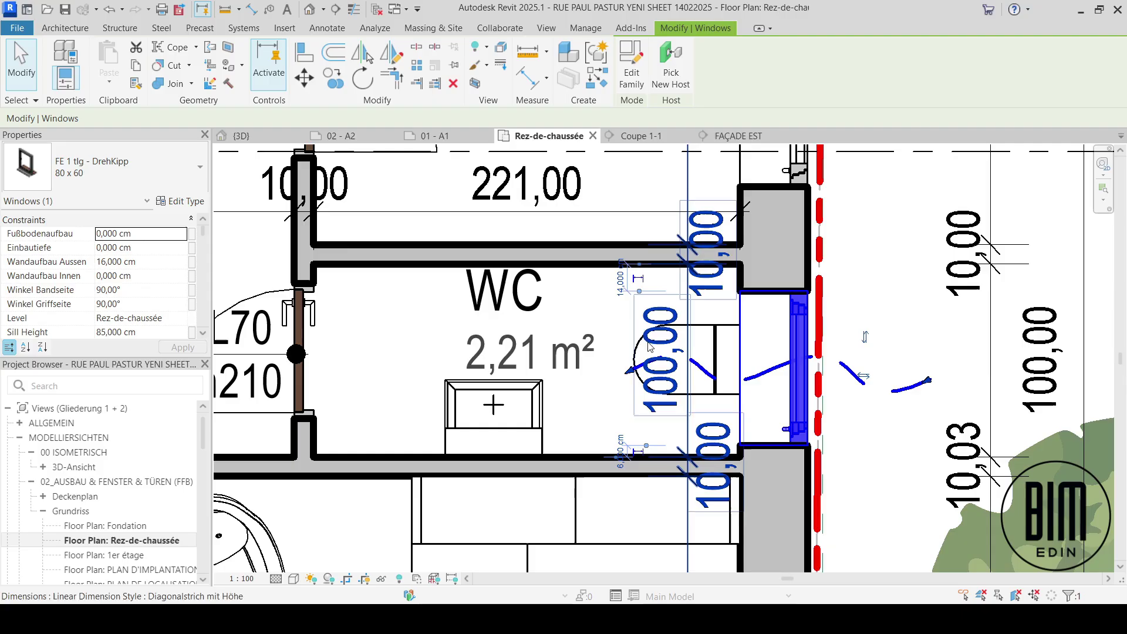
left_click(623, 292)
type("10")
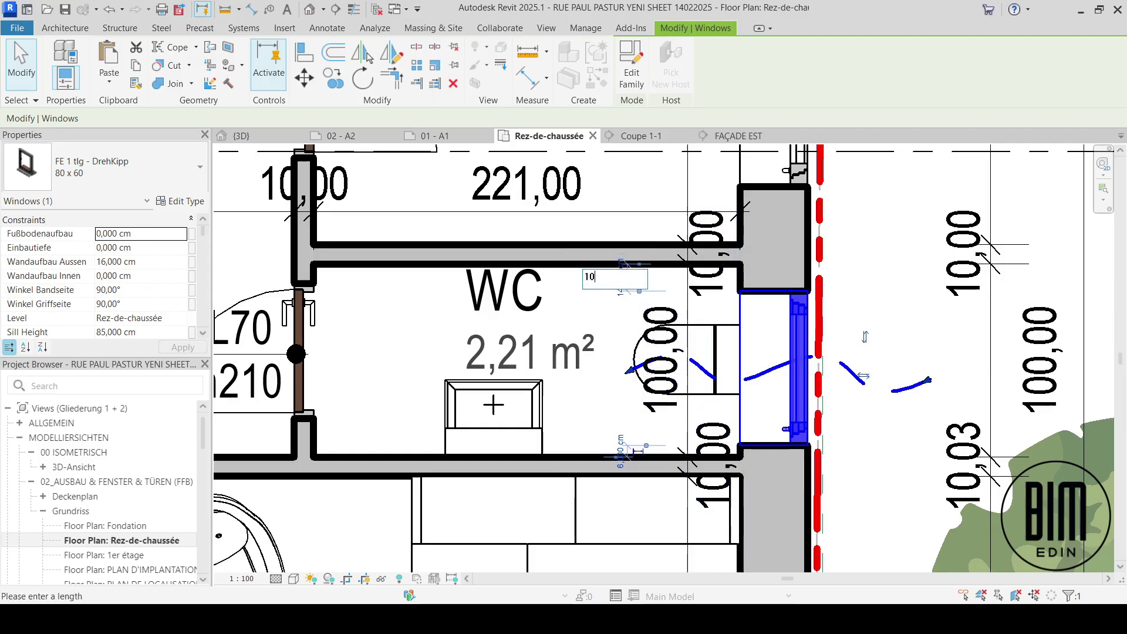
key("Return")
Set the LT 1 window's Wandaufbau Aussen to 3 cm and its Einbautiefe to 10 cm.
scroll(625, 346, "down", 2)
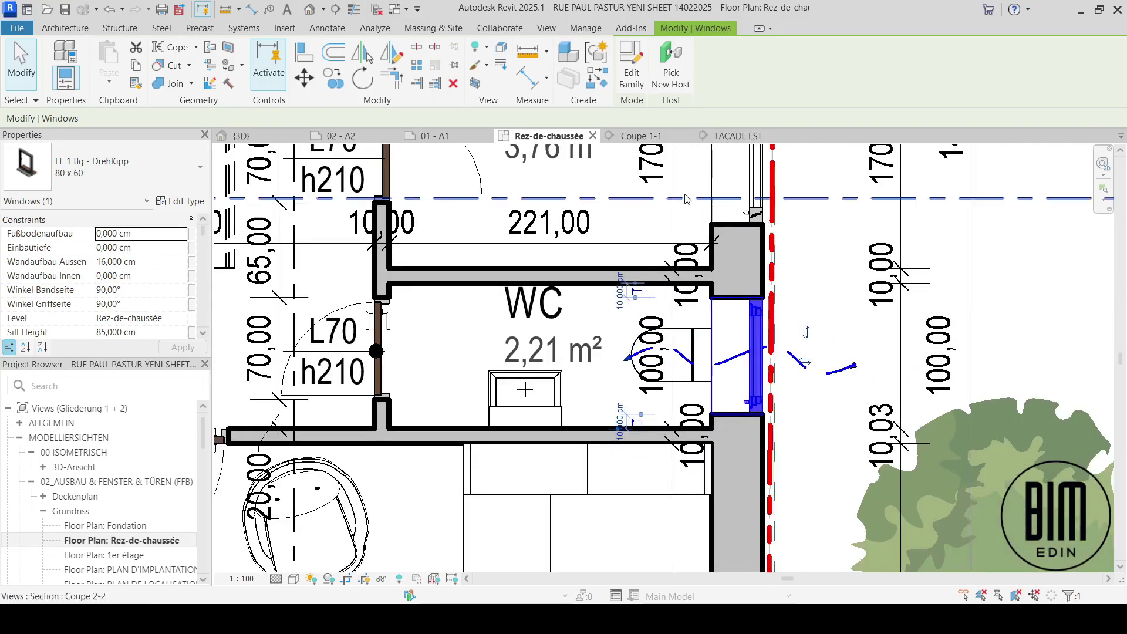
middle_click_drag(626, 347, 633, 517)
left_click(762, 291)
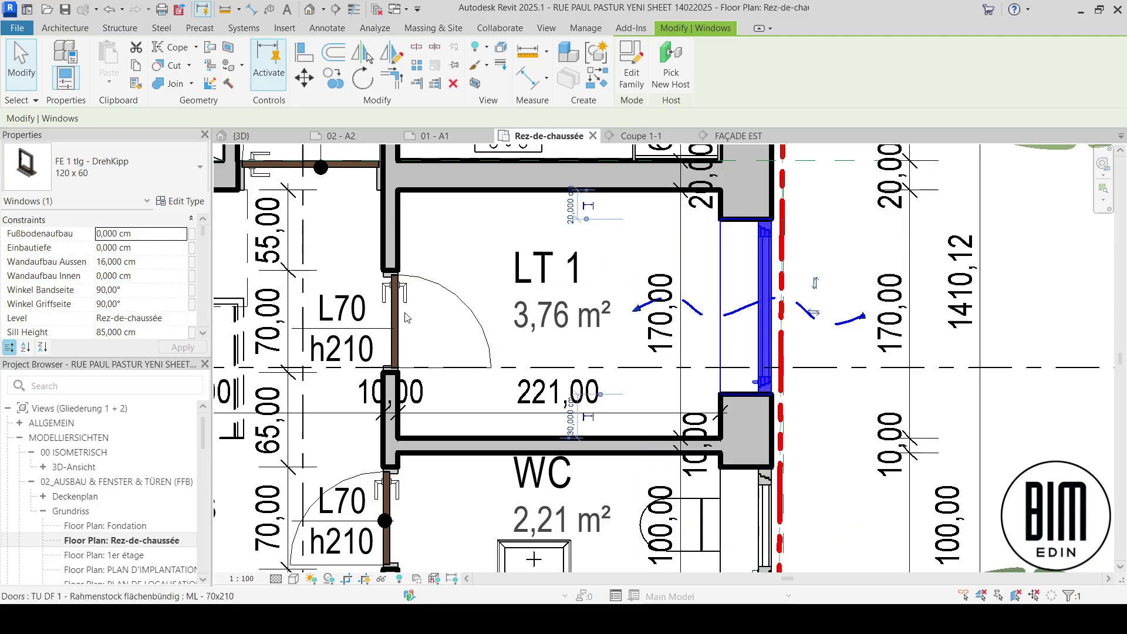
left_click(142, 262)
type("3")
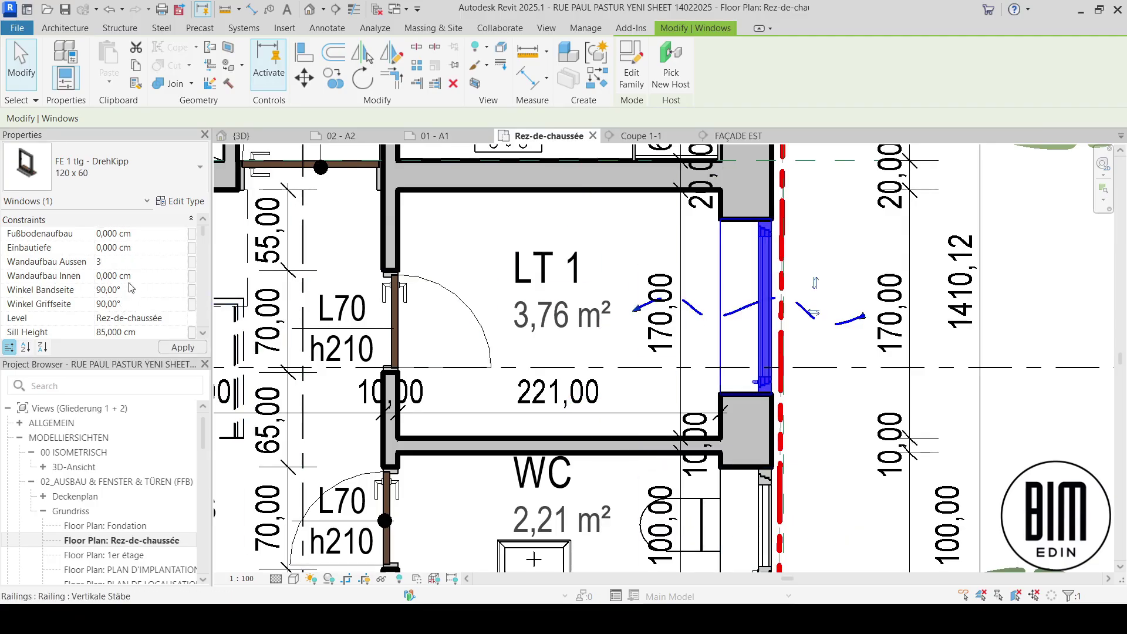
left_click(148, 249)
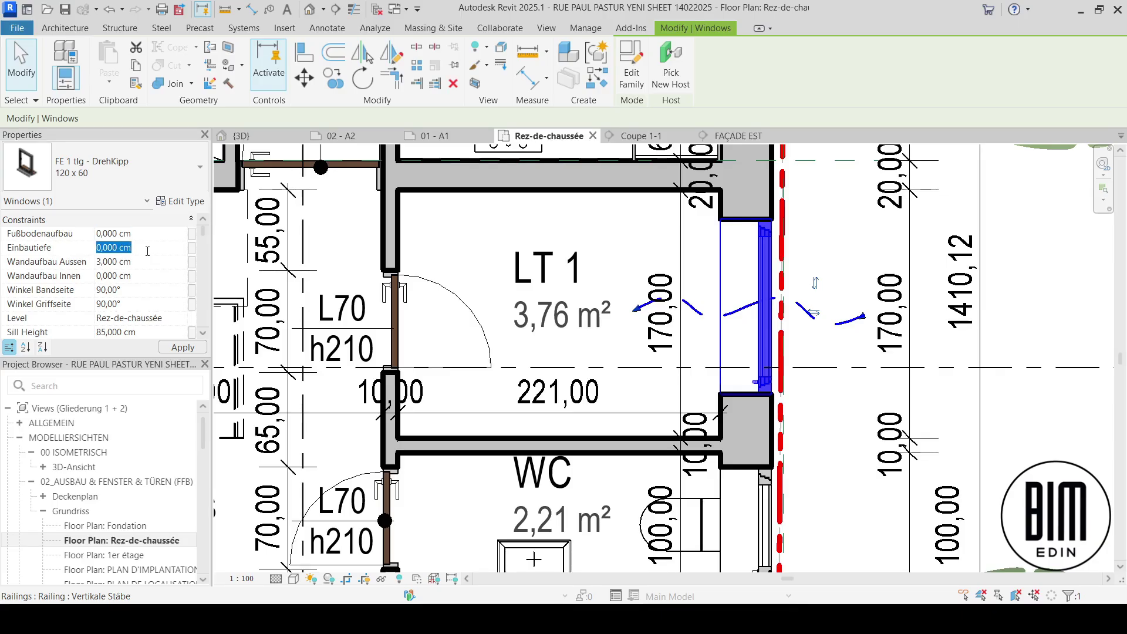
type("10")
key("Return")
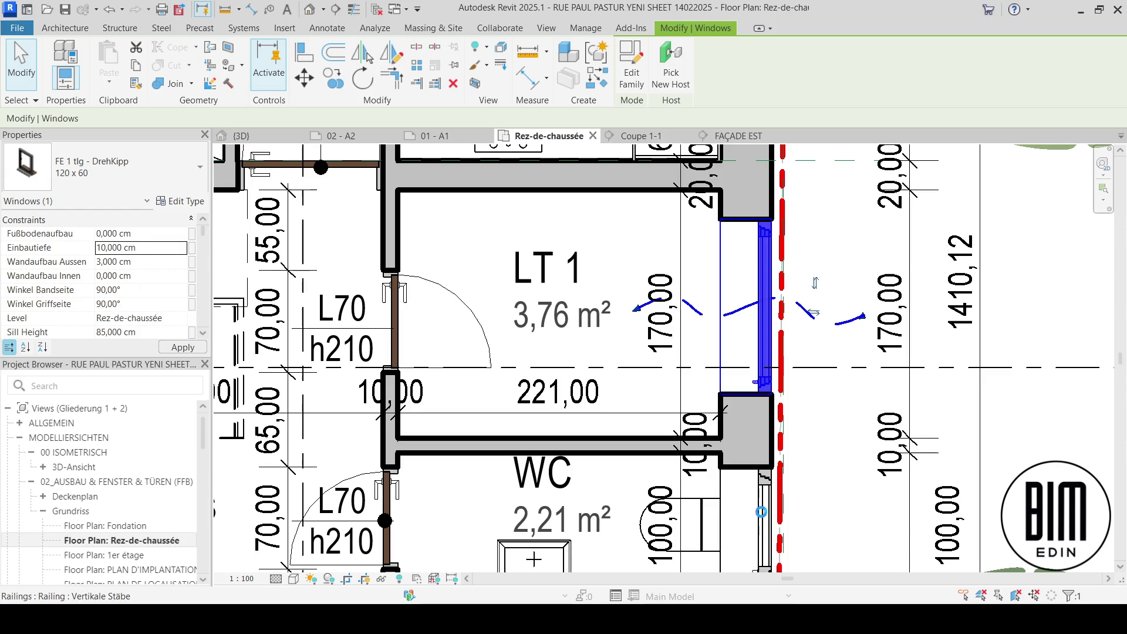
Set the WC window's Wandaufbau Aussen to 3 cm, its Einbautiefe to 10 cm and its sill height to 180 cm.
left_click(762, 511)
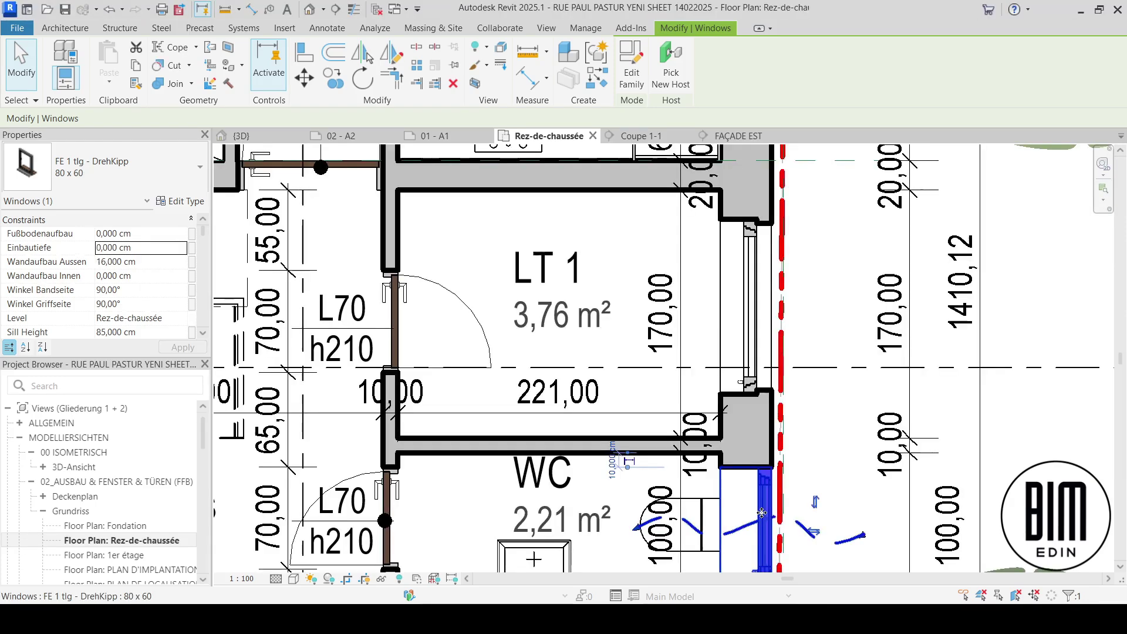
left_click(287, 346)
left_click(152, 261)
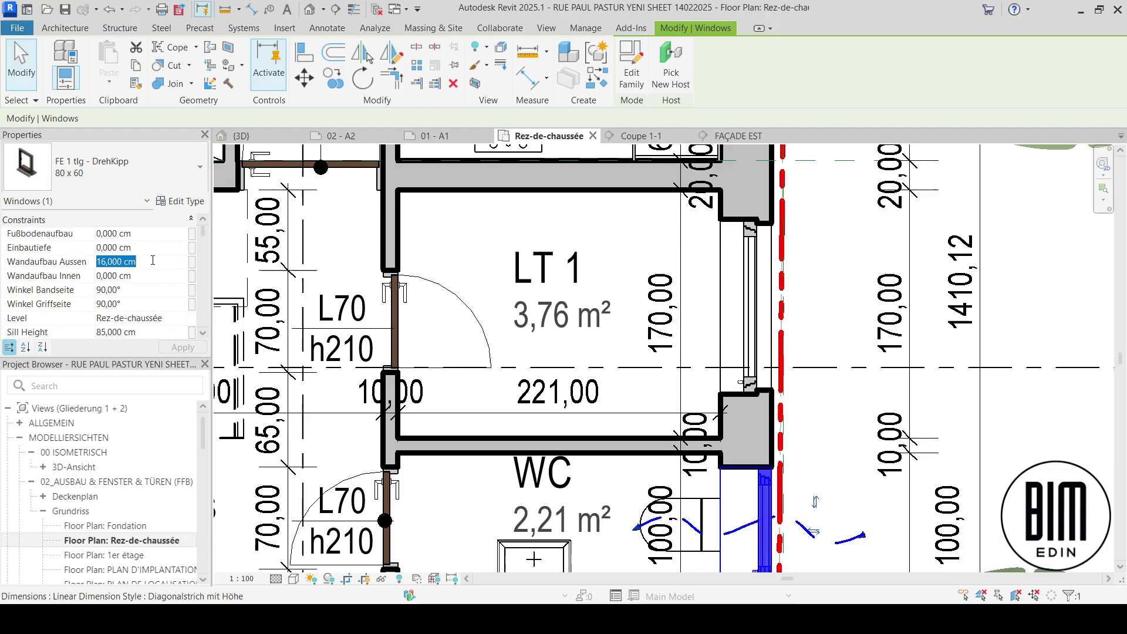
type("3")
left_click(153, 247)
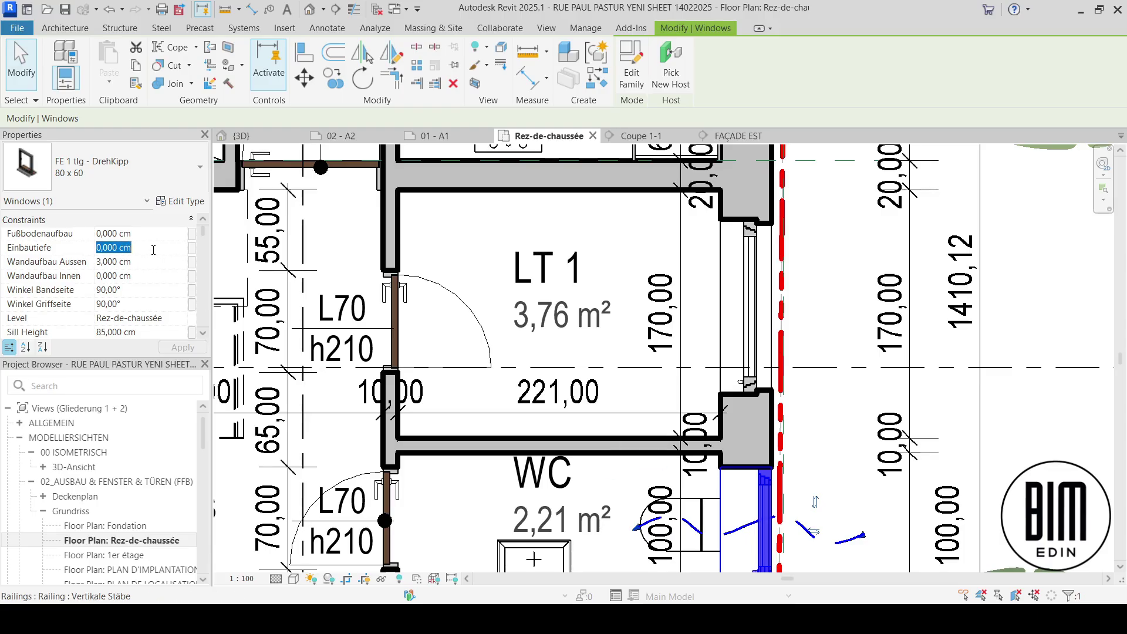
type("1")
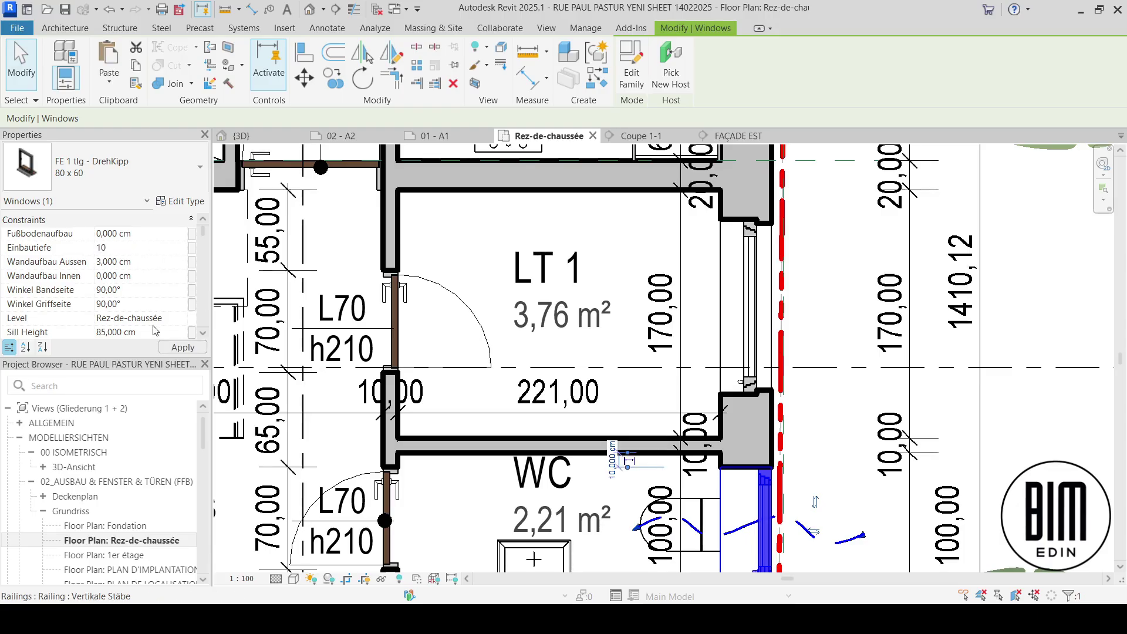
type("0")
left_click(153, 338)
type("1")
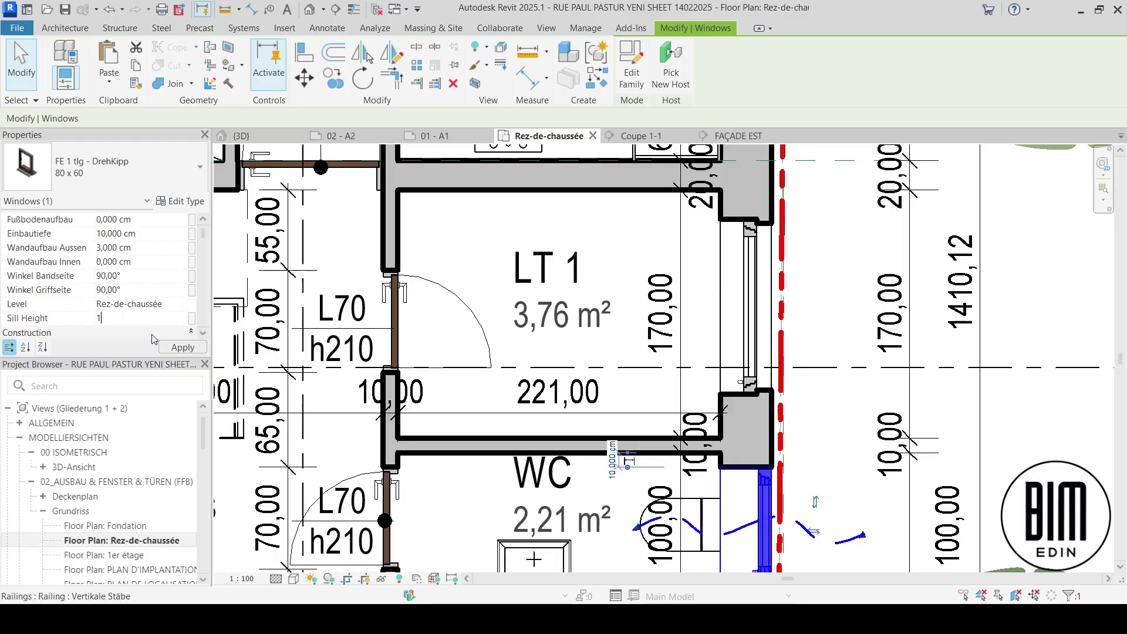
type("80")
key("Return")
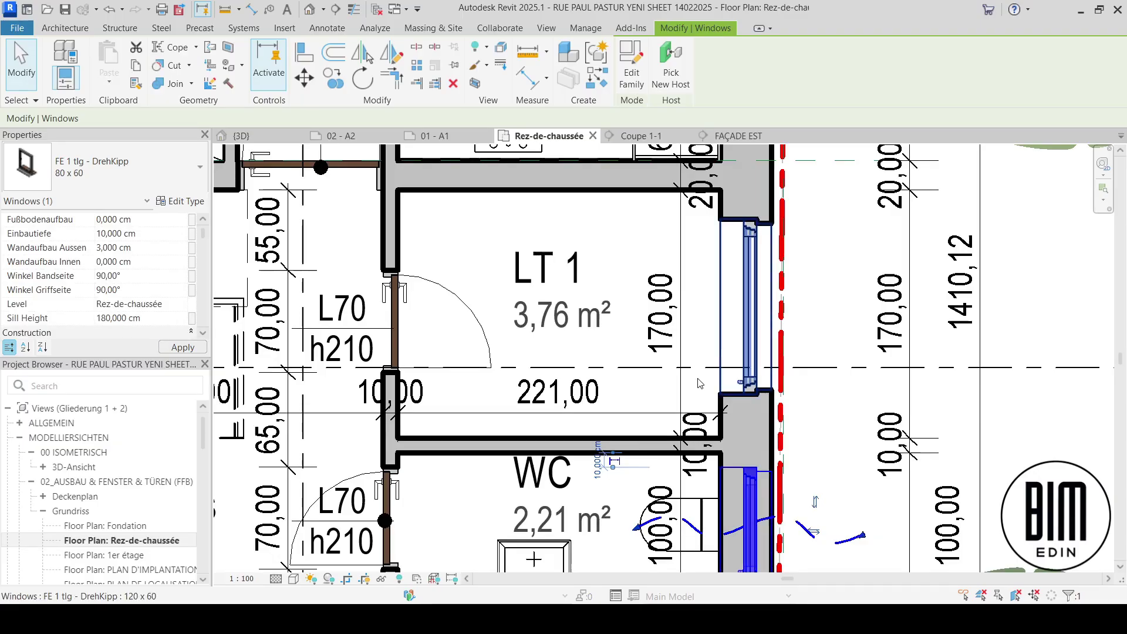
Set the LT 1 window's sill height to 180 cm.
left_click(759, 305)
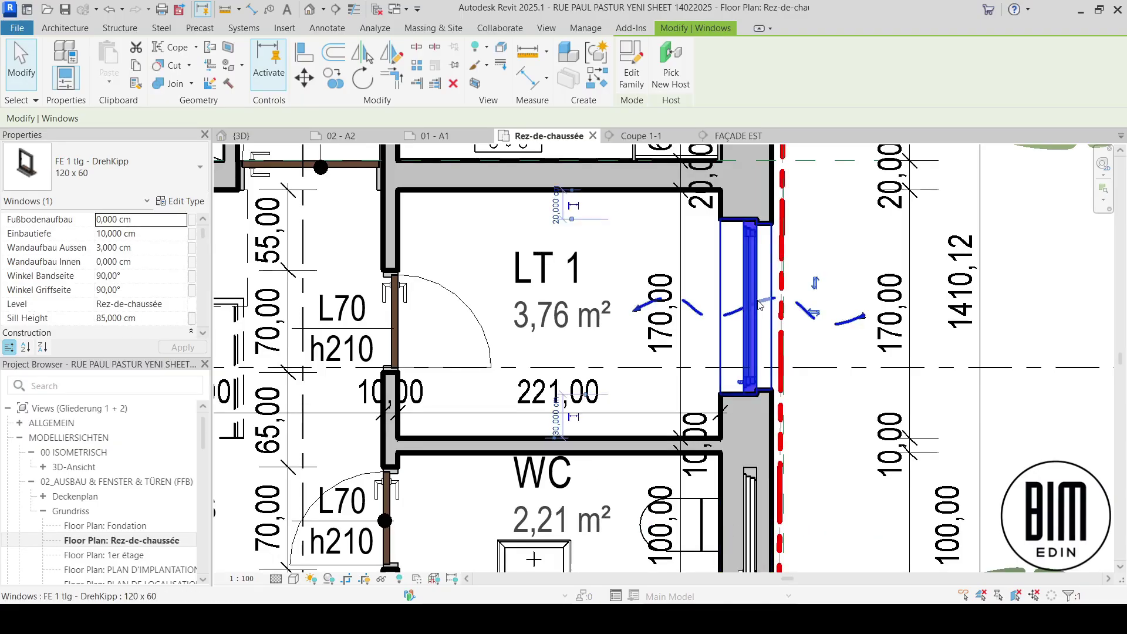
left_click(146, 318)
type("180")
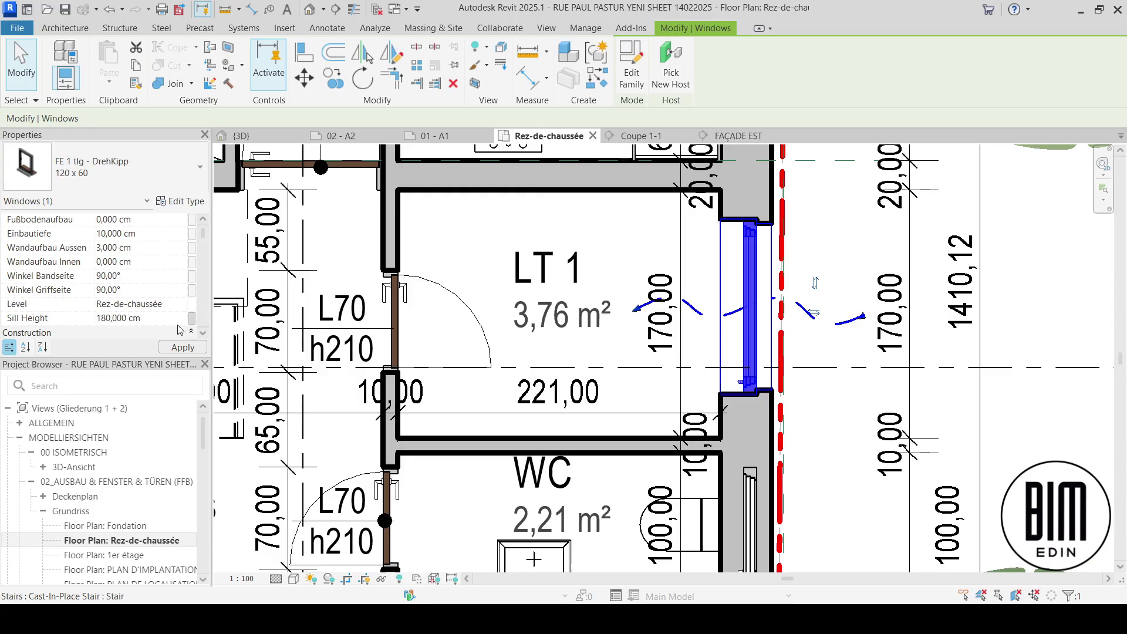
left_click(183, 347)
Add a rectangle about 268 cm long around the LT 1 and WC windows to the LT 2 plan region's boundary and finish the edit.
scroll(758, 282, "down", 4)
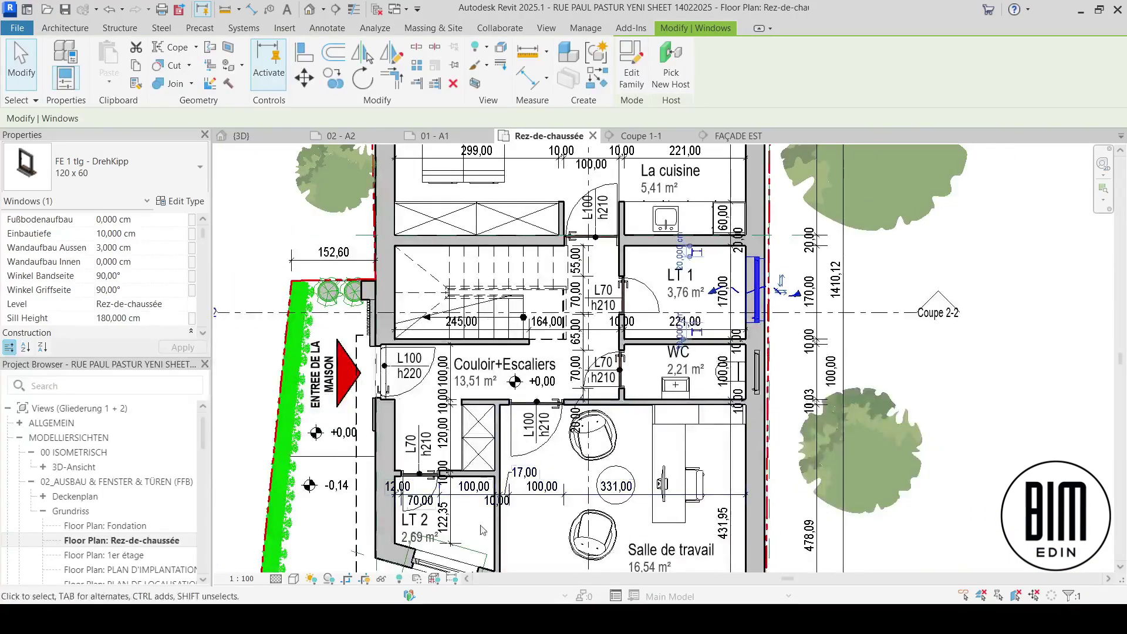
left_click(479, 549)
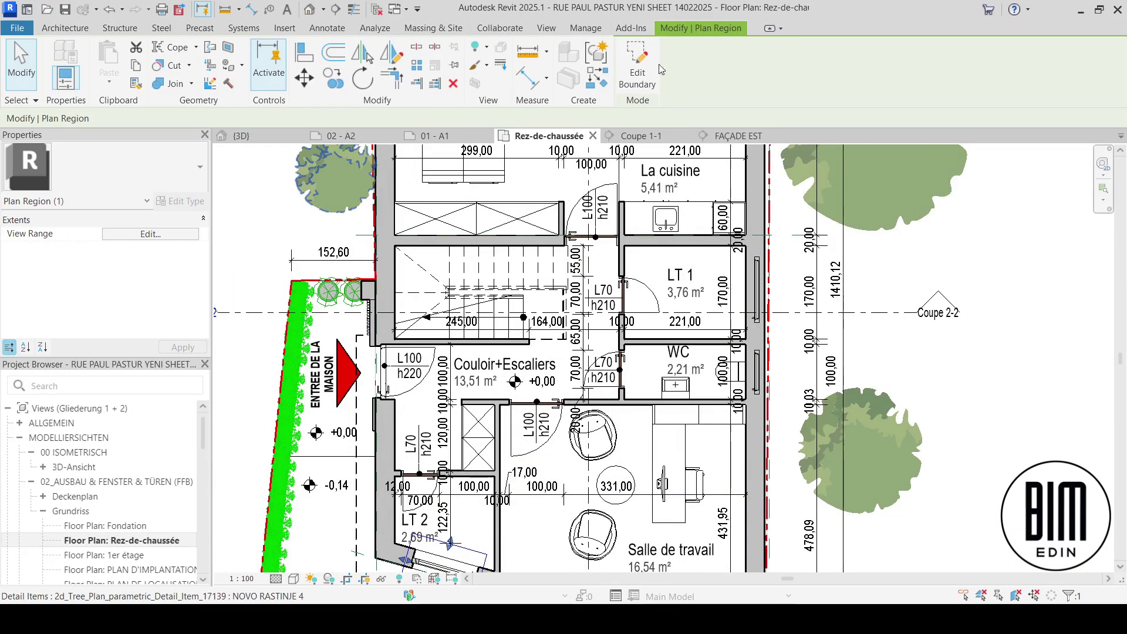
left_click(641, 66)
scroll(813, 340, "up", 3)
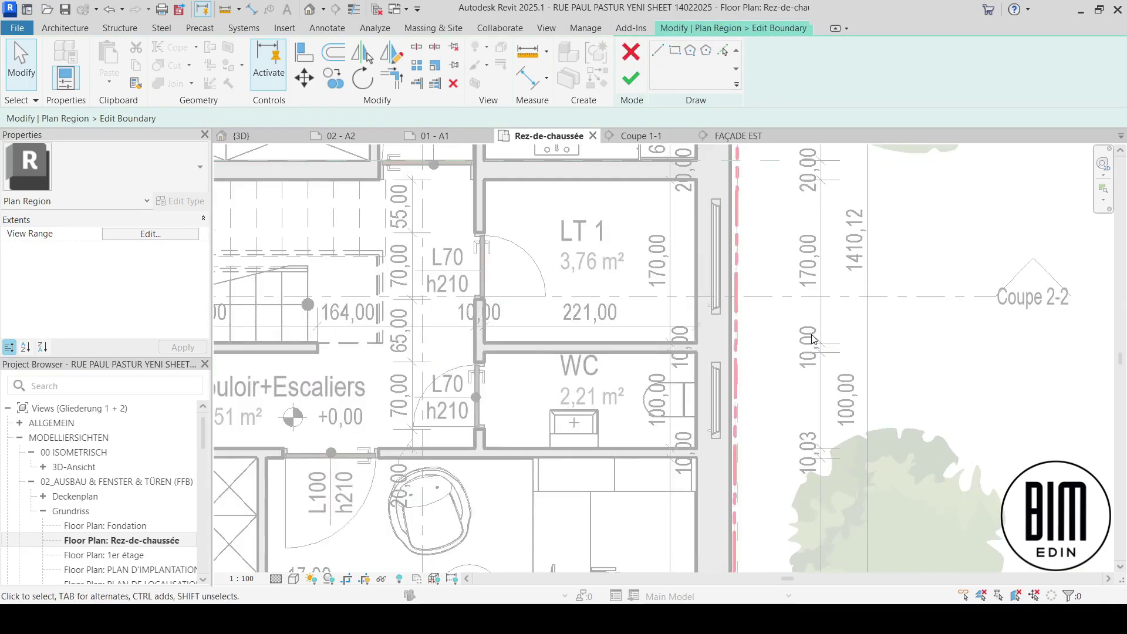
scroll(747, 302, "up", 2)
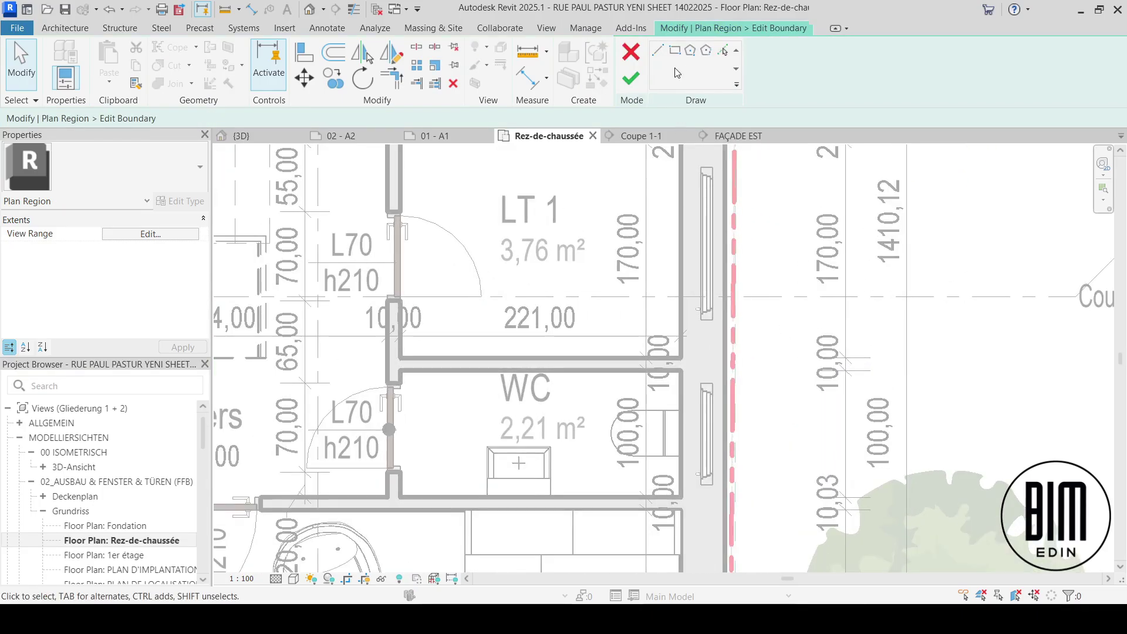
left_click(674, 51)
middle_click_drag(684, 244, 685, 301)
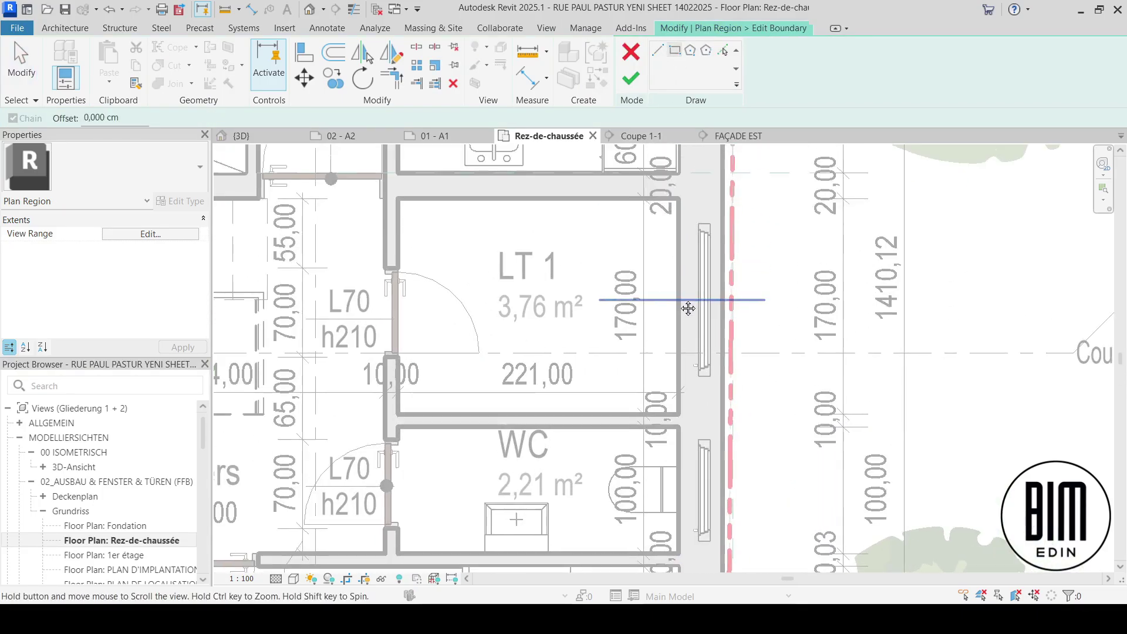
left_click(629, 208)
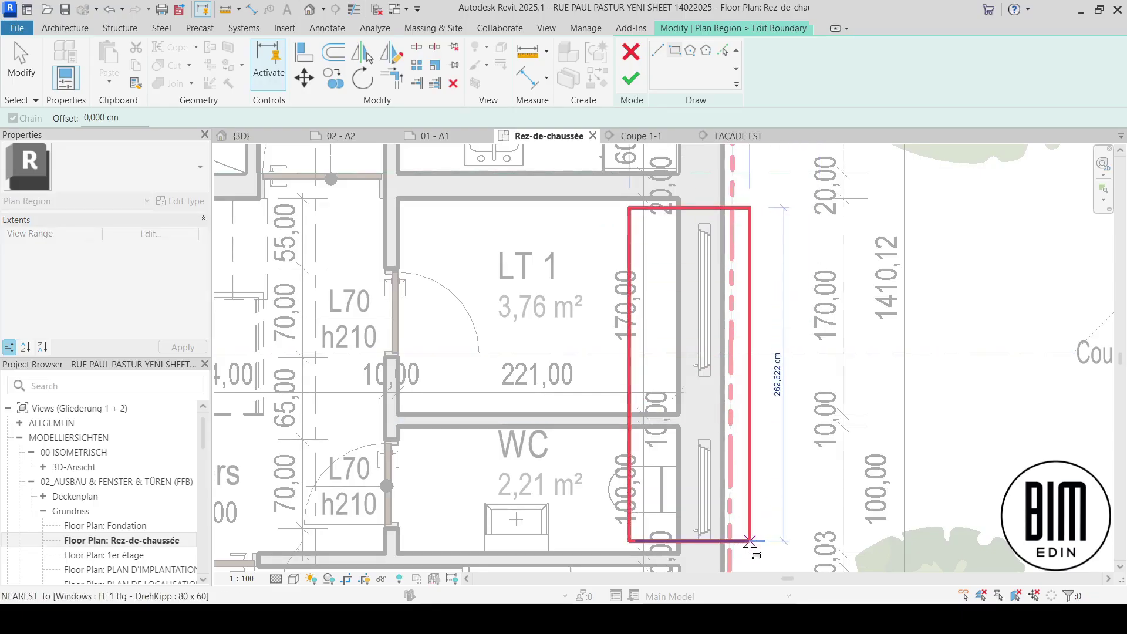
scroll(751, 546, "up", 1)
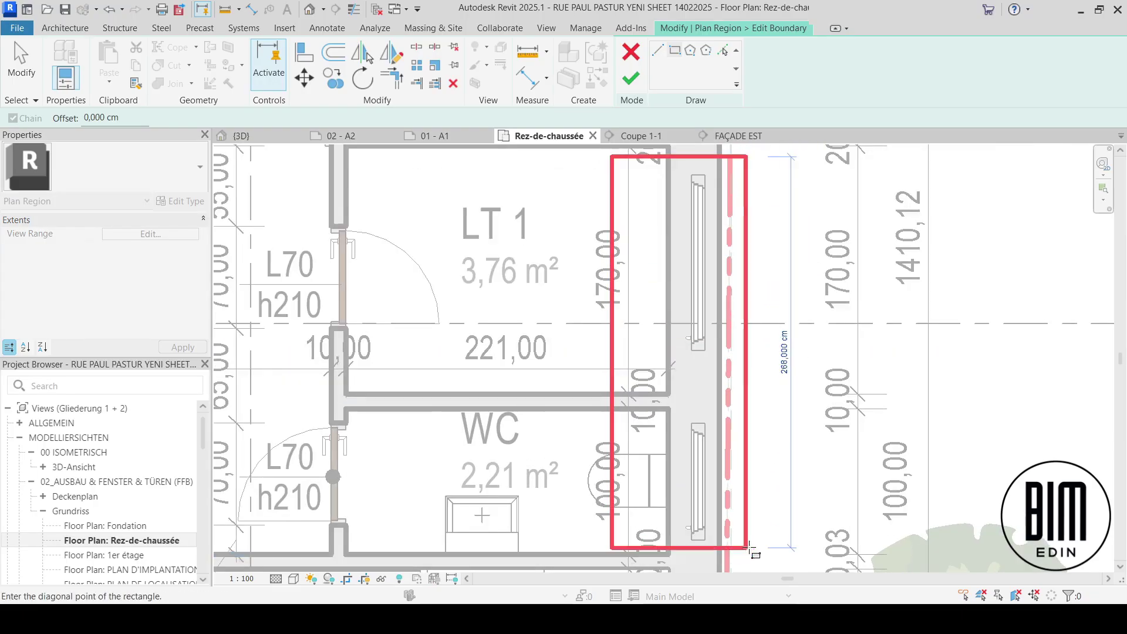
scroll(751, 546, "up", 2)
left_click(743, 522)
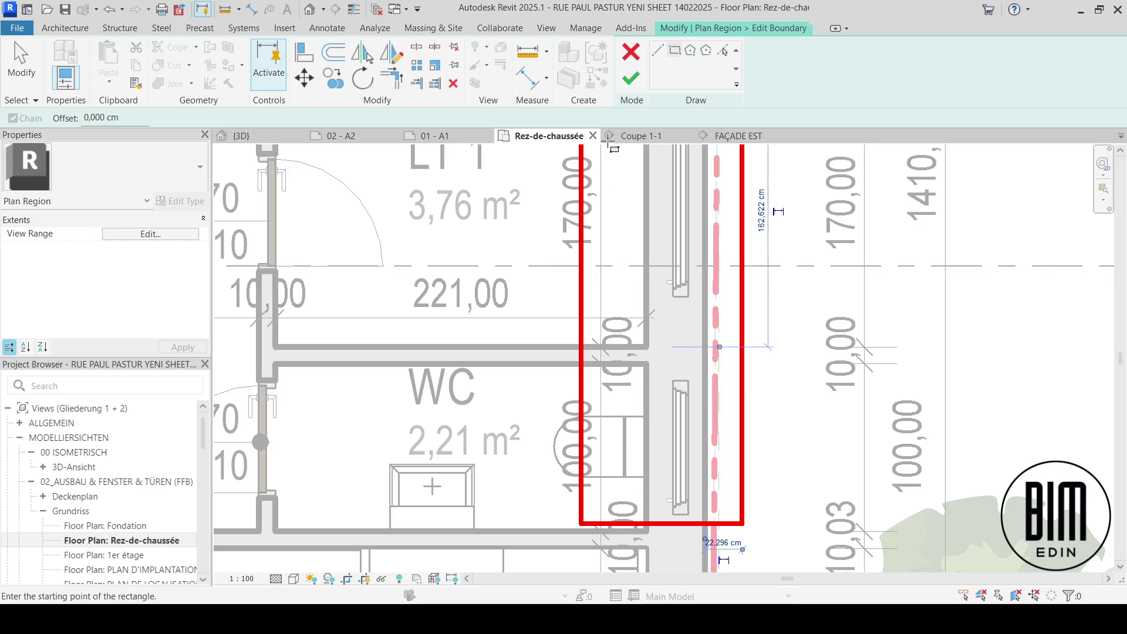
left_click(632, 79)
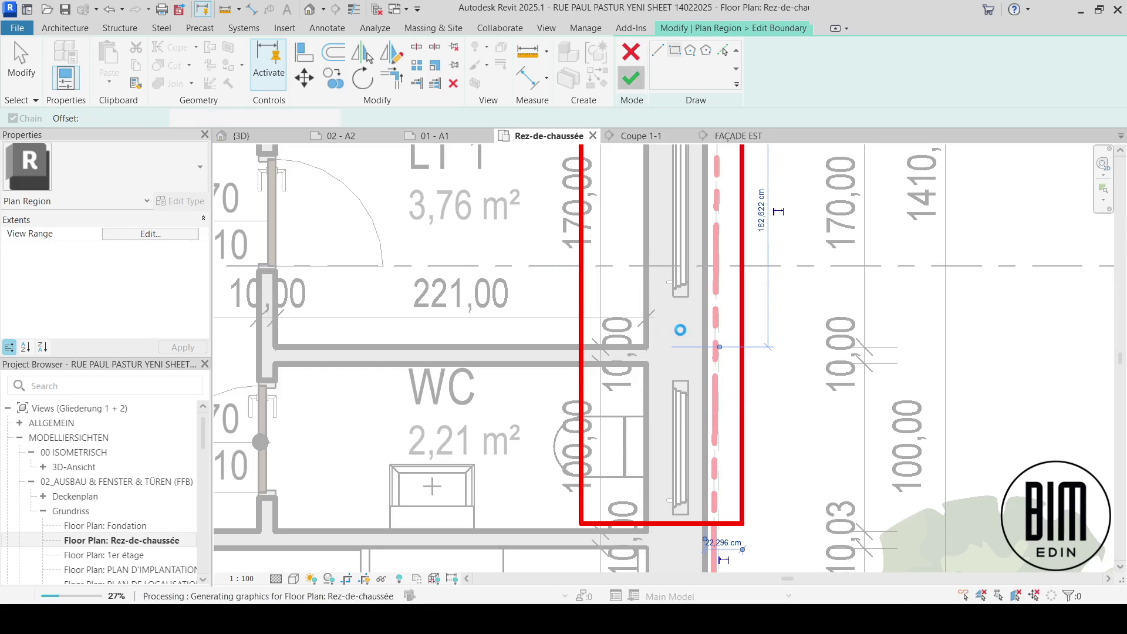
scroll(681, 330, "down", 5)
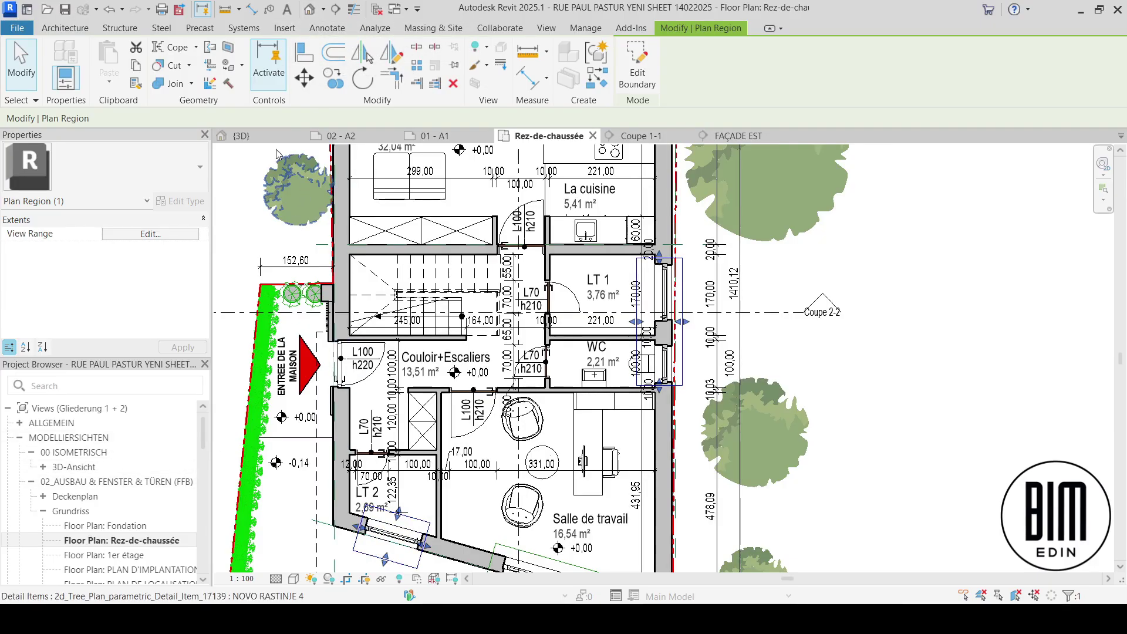
Open sheet 02 - A2 and examine the high windows in FAÇADE EST and the façade view below it.
left_click(347, 137)
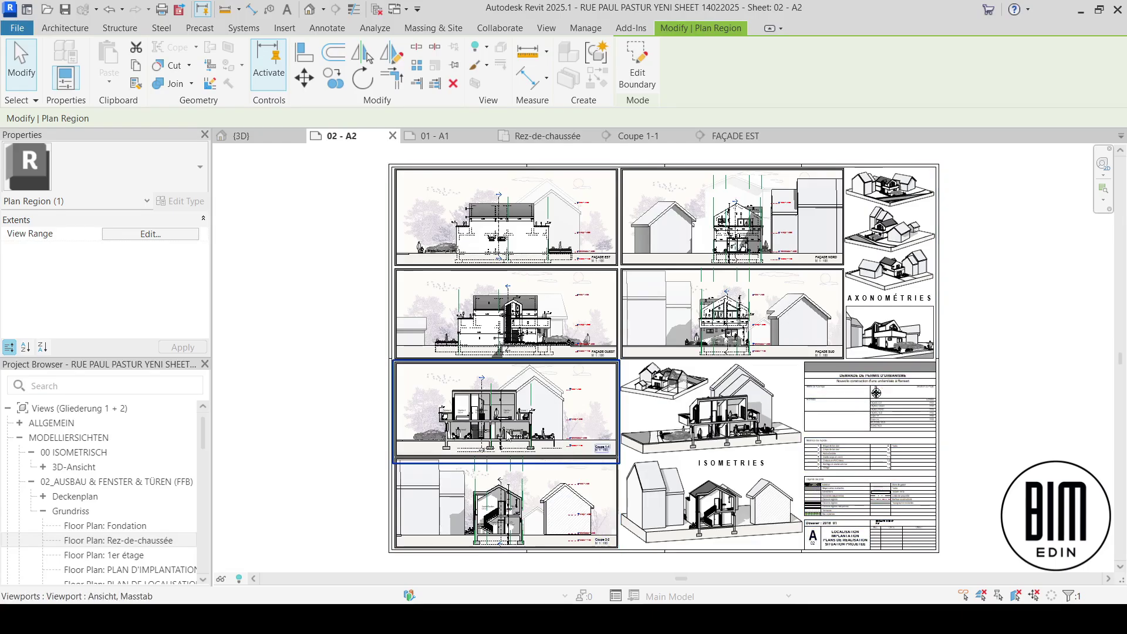
scroll(519, 235, "up", 6)
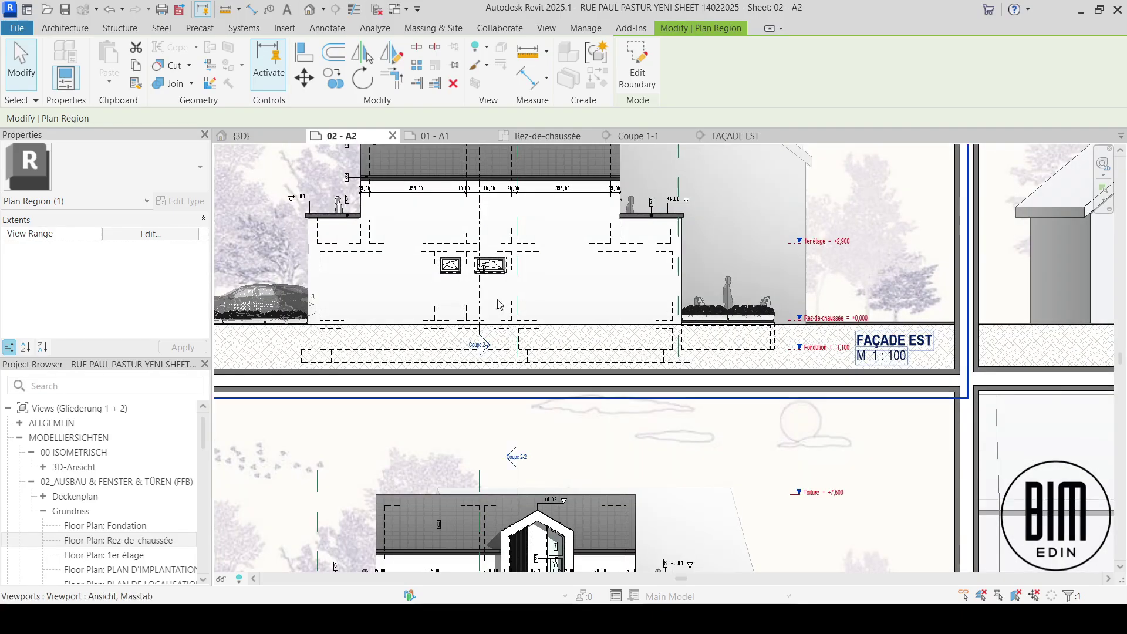
scroll(582, 324, "down", 4, "ctrl")
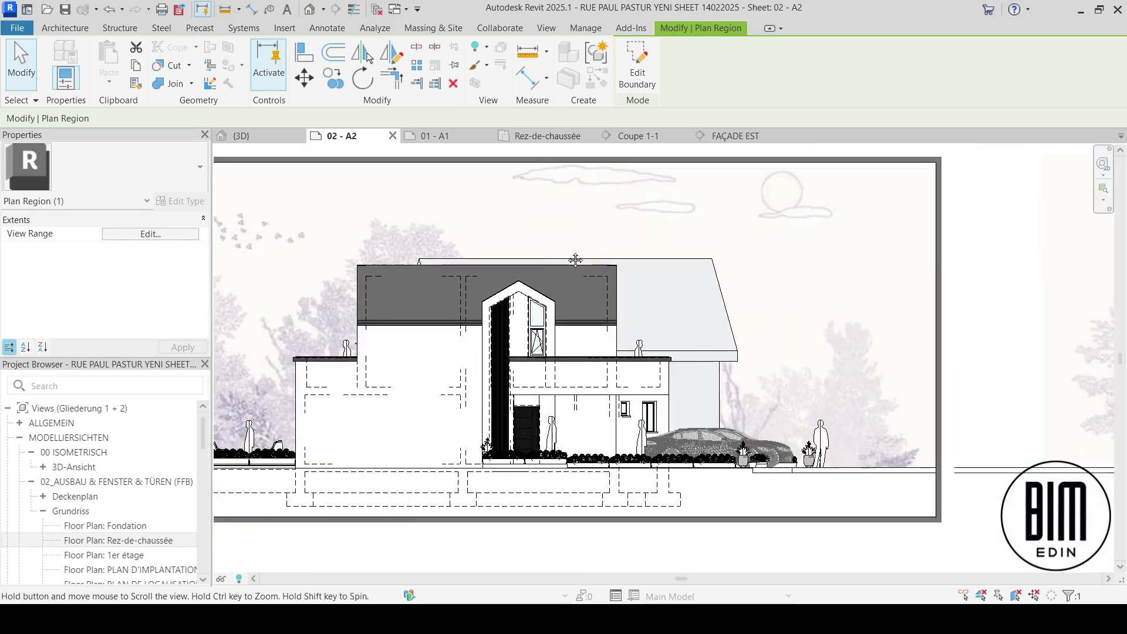
Examine the façade views, the Coupe 1-1 and Coupe 2-2 sections and the cut-away isometries on sheet 02 - A2.
middle_click_drag(636, 427, 628, 262)
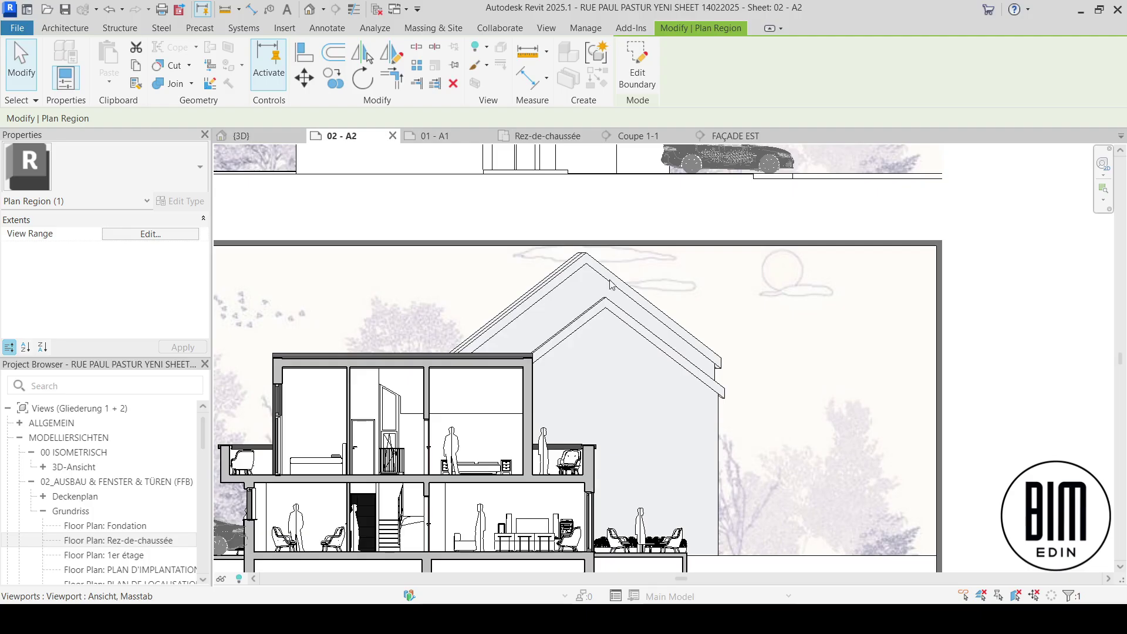
scroll(558, 391, "down", 3)
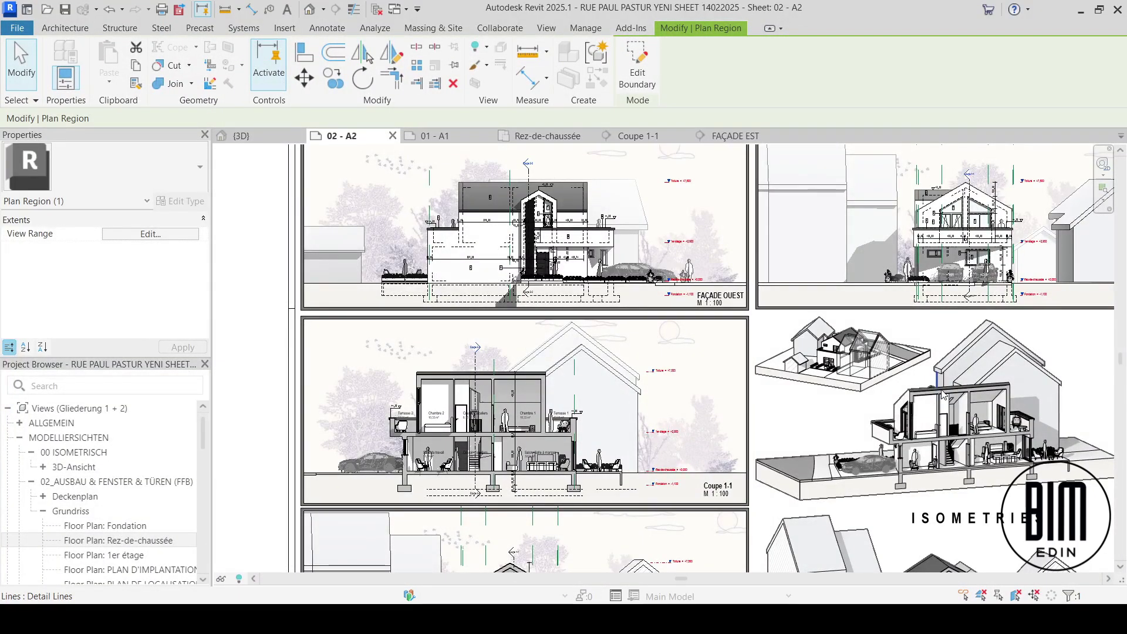
scroll(976, 265, "up", 2)
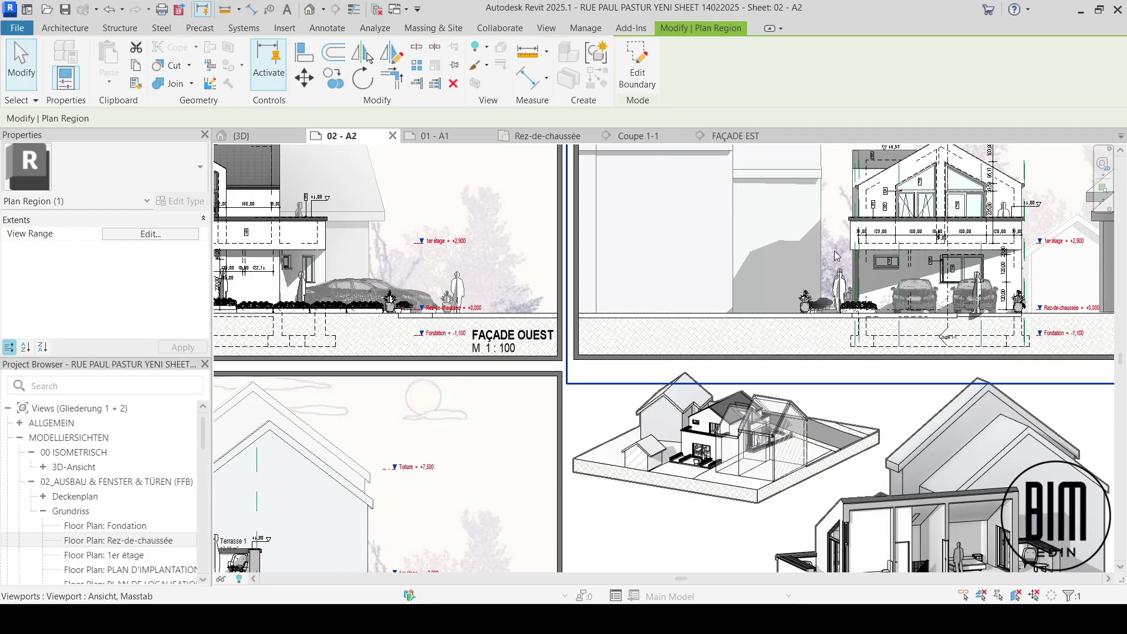
scroll(855, 252, "down", 3)
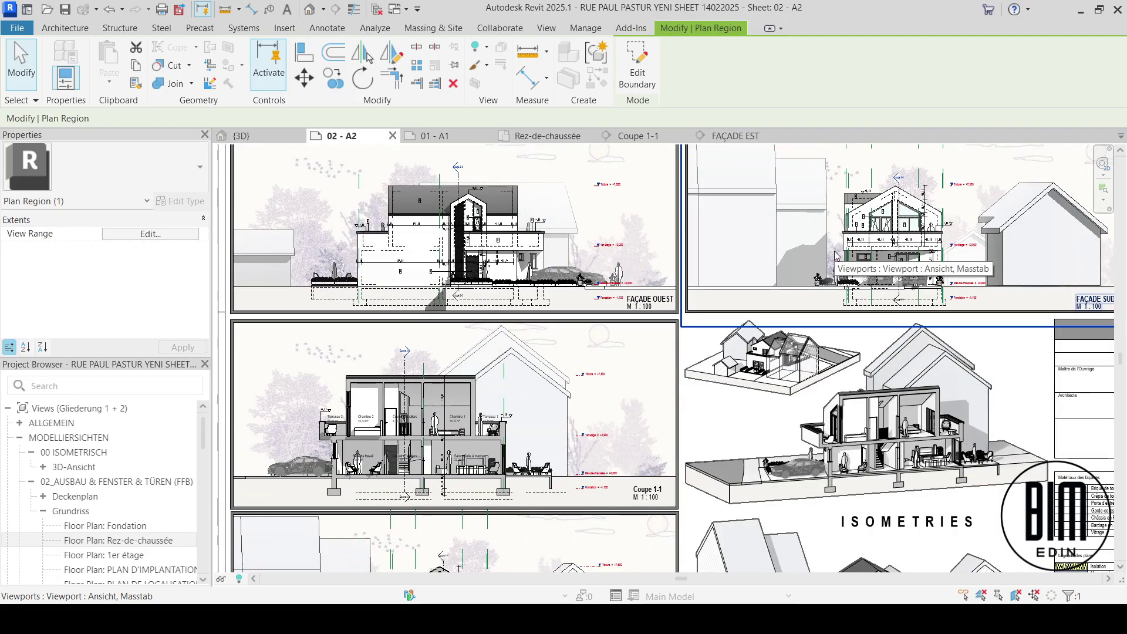
scroll(836, 254, "down", 2)
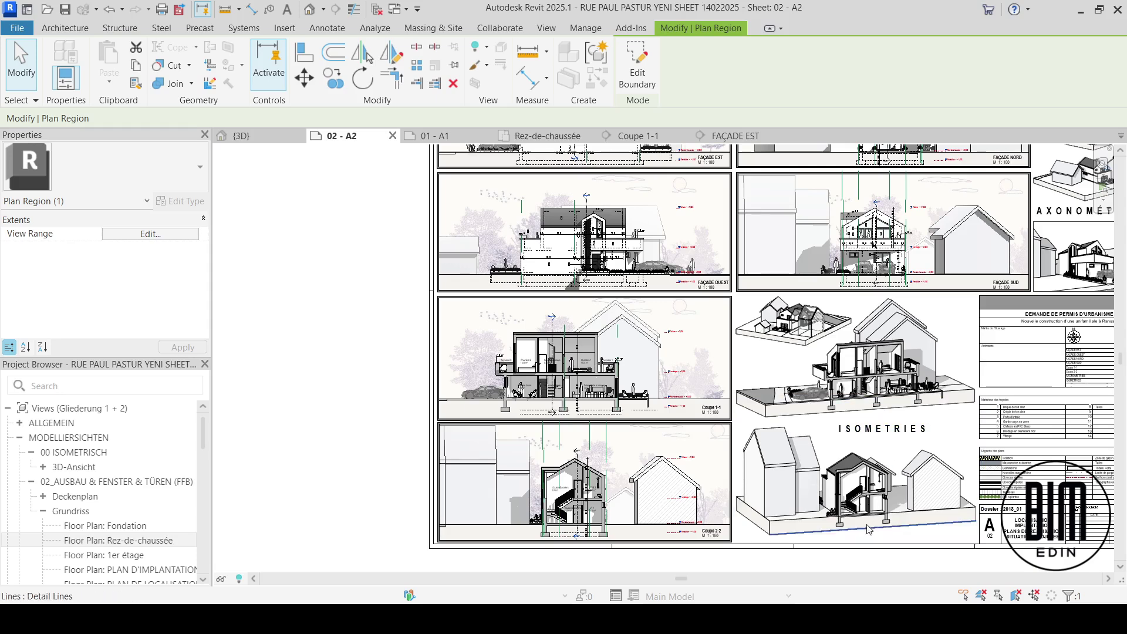
scroll(890, 529, "up", 3)
scroll(890, 528, "up", 3)
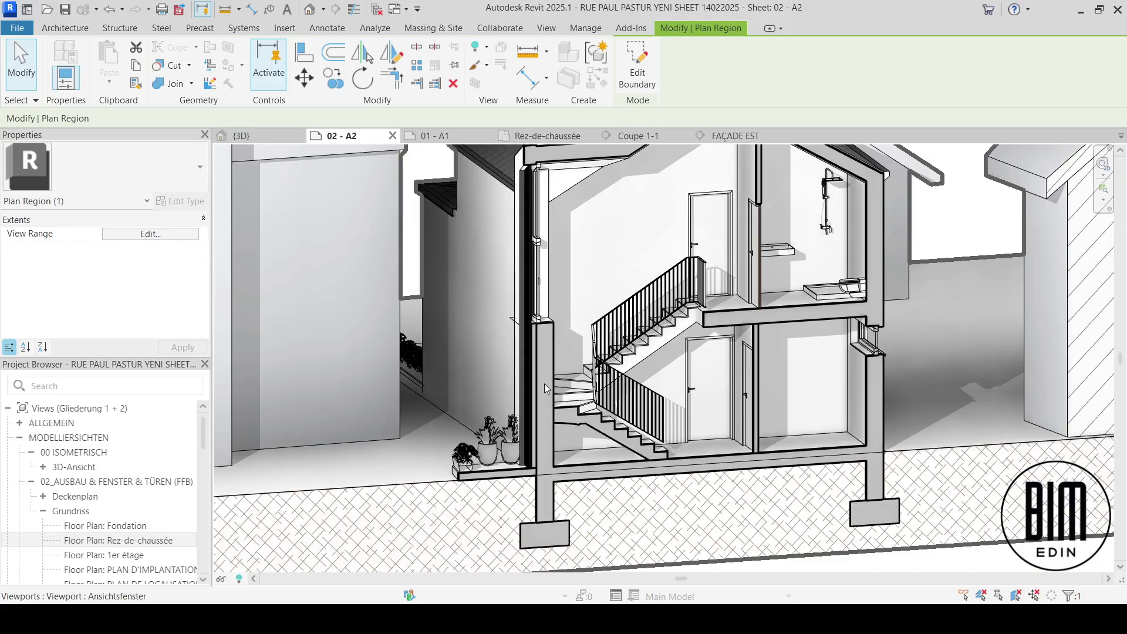
scroll(809, 415, "down", 5)
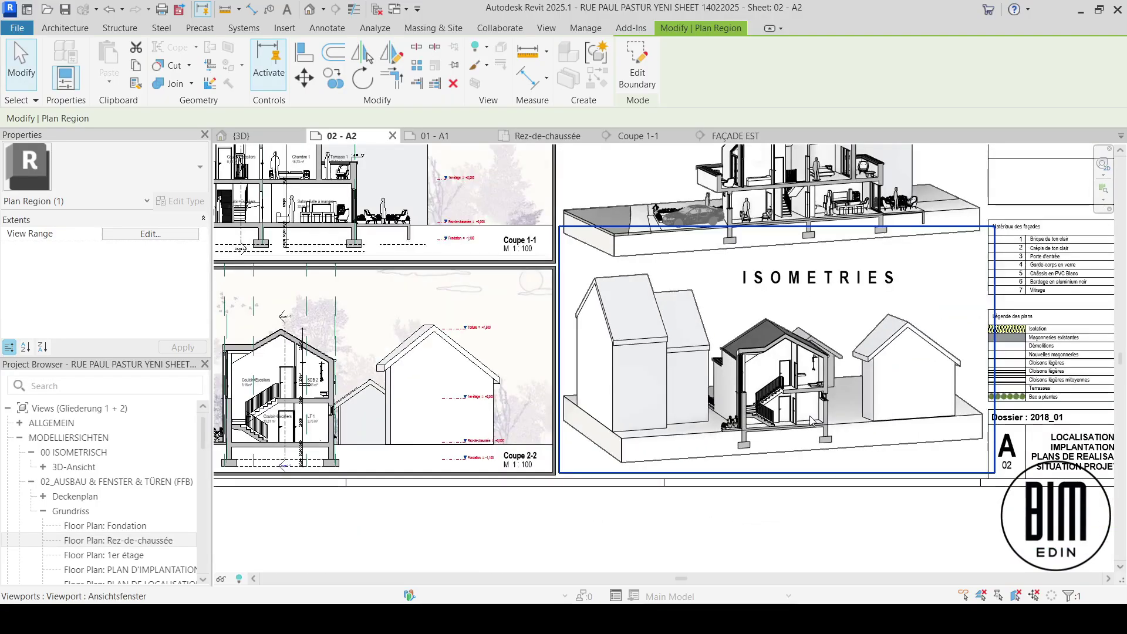
scroll(811, 420, "down", 3)
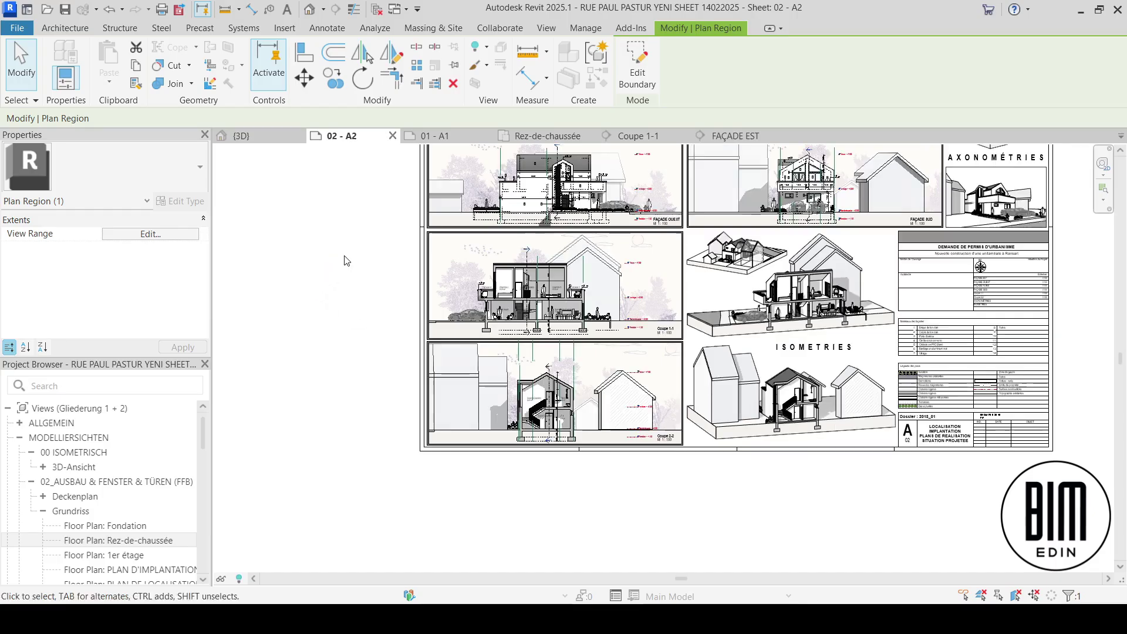
middle_click_drag(344, 259, 330, 340)
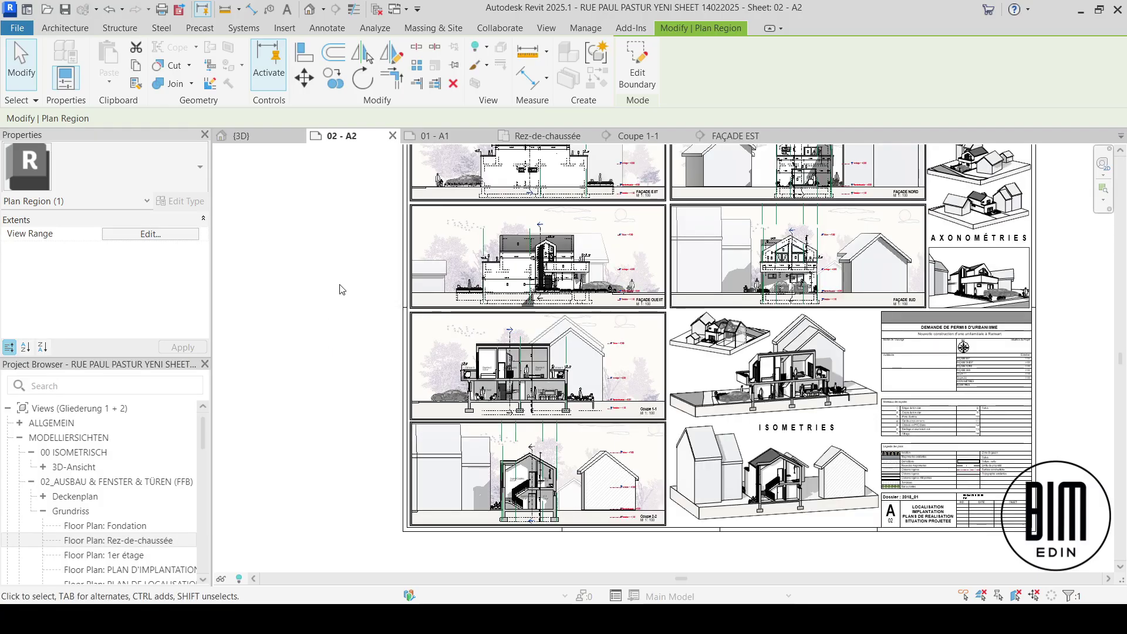
middle_click_drag(343, 294, 336, 306)
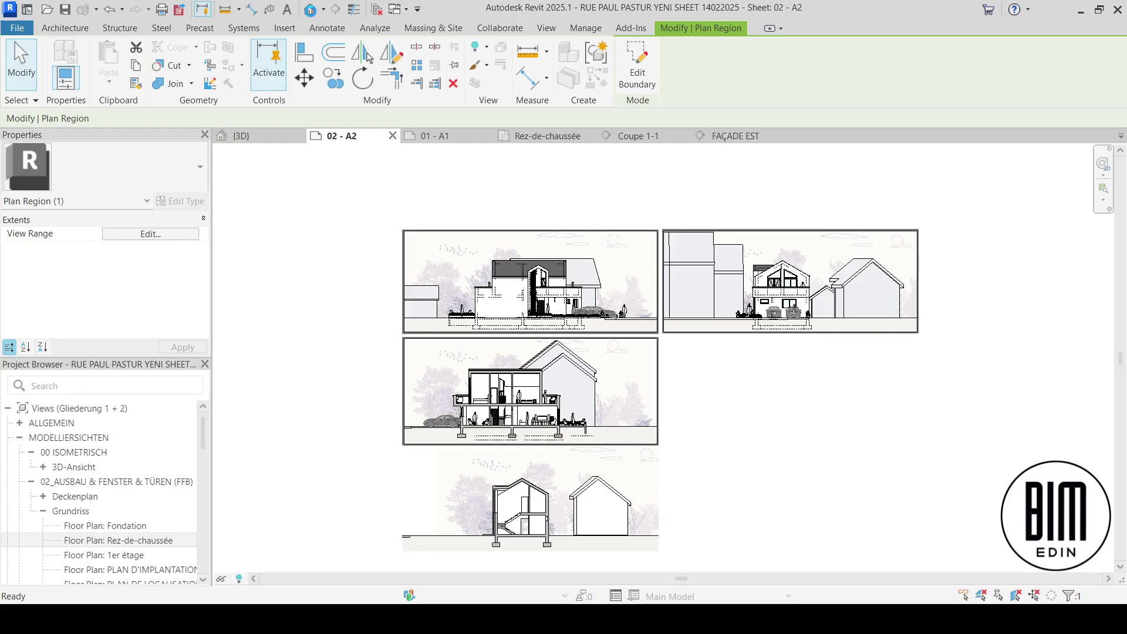
Open the {3D} view and inspect the whole site model with the house and its neighbouring buildings.
left_click(241, 135)
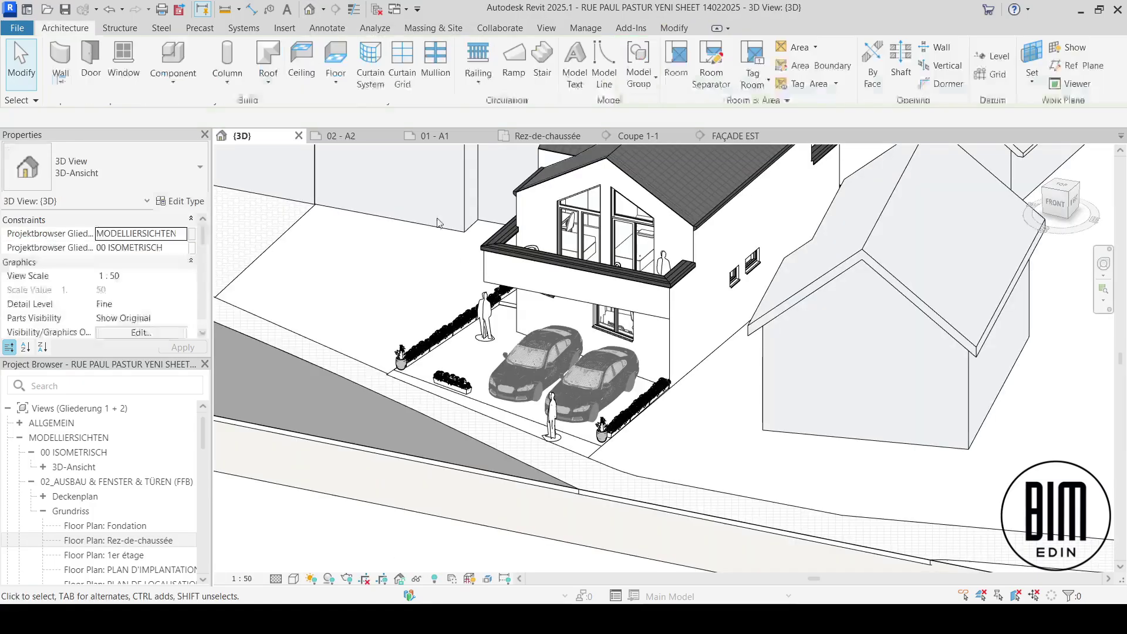
scroll(569, 500, "down", 3)
scroll(575, 515, "down", 3)
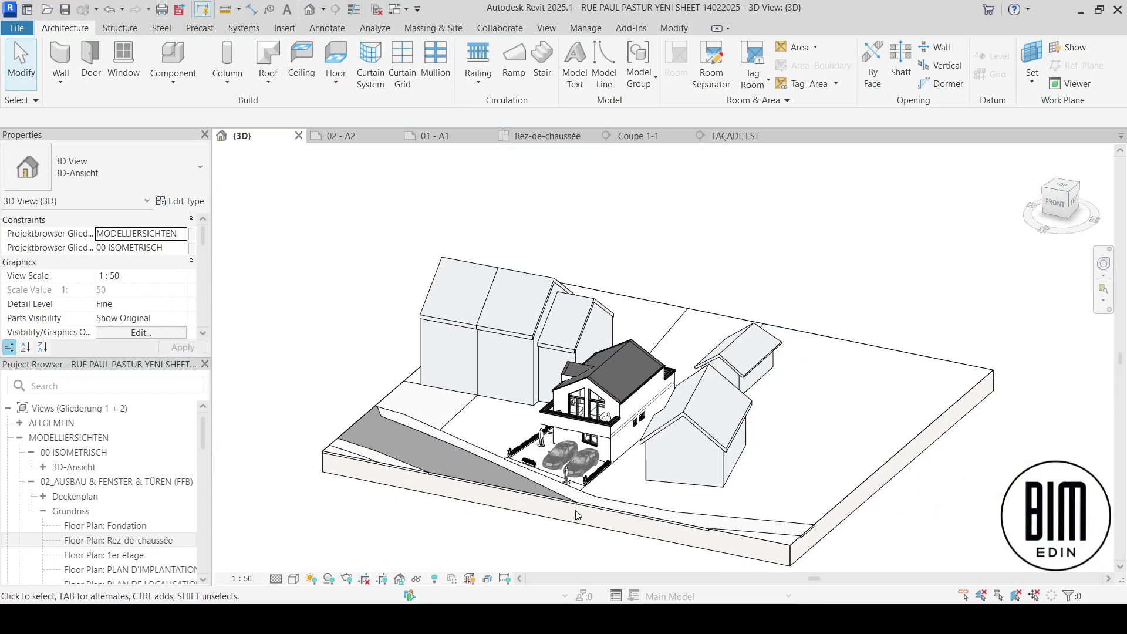
middle_click_drag(460, 478, 613, 530, "shift")
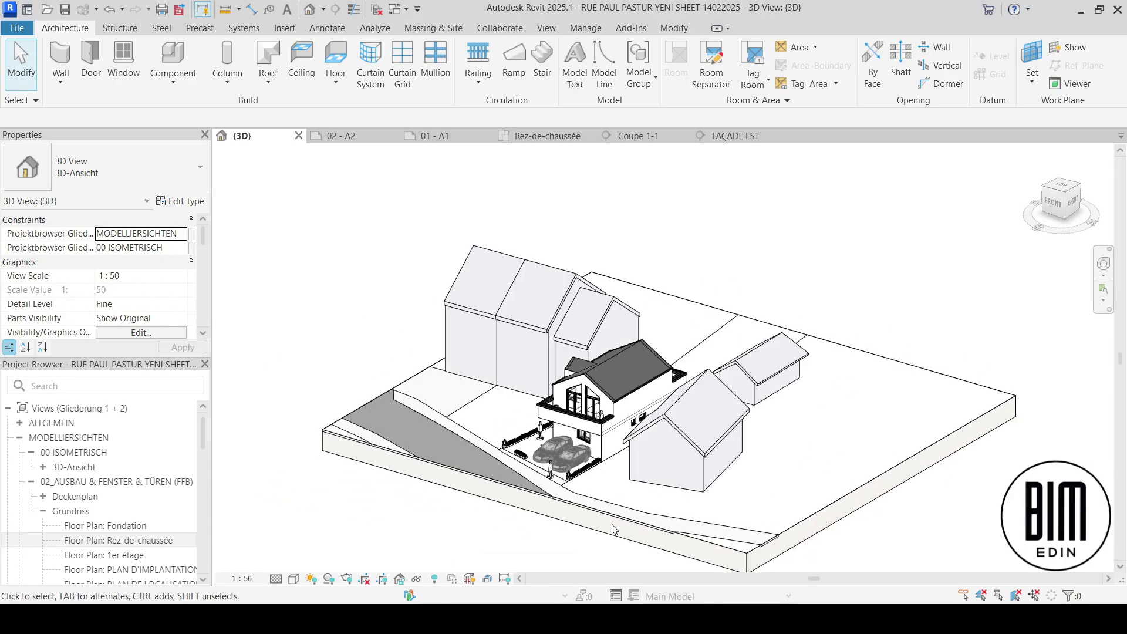